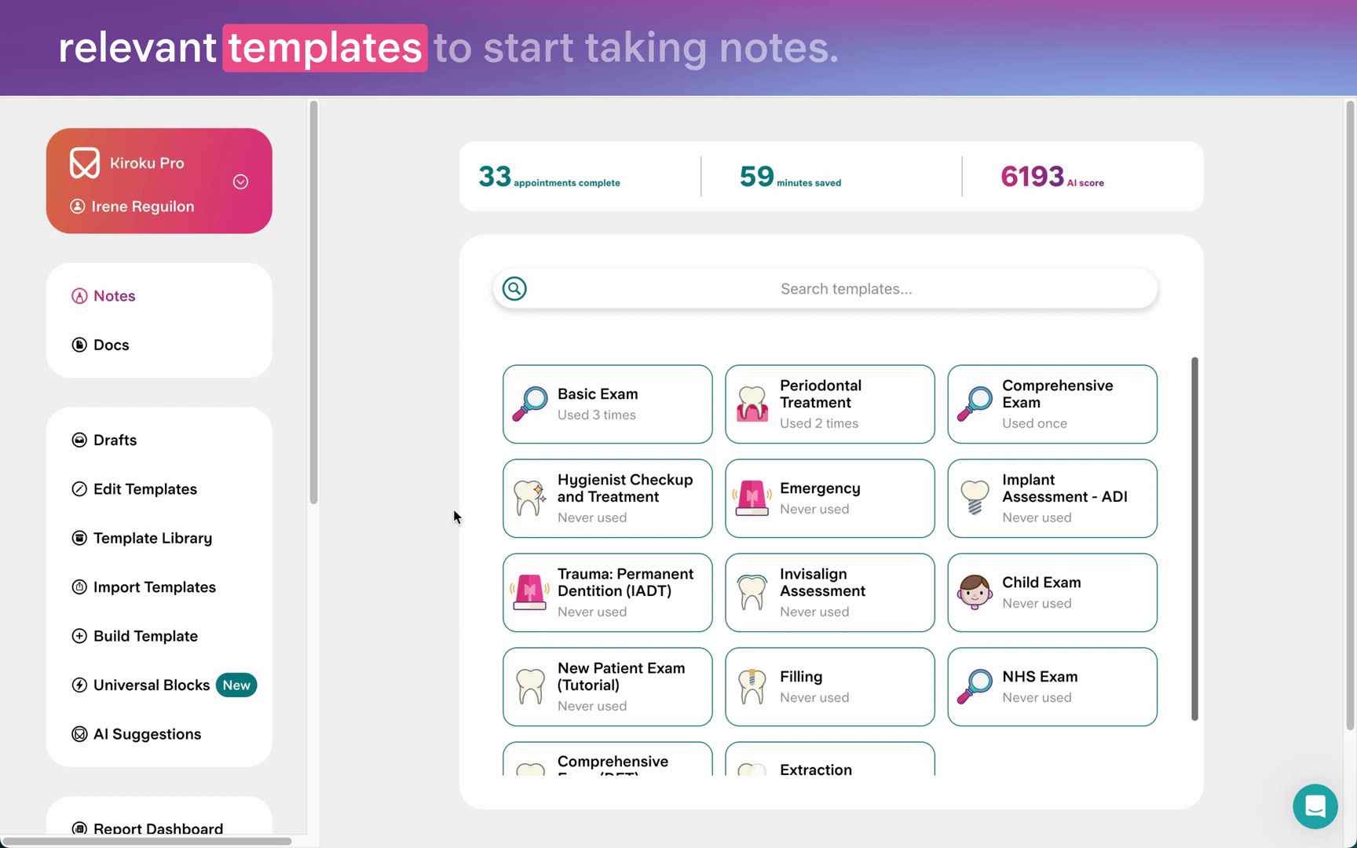
# Step: Open the Basic Exam template and move the Social History section below Dental History
pyautogui.click(581, 422)
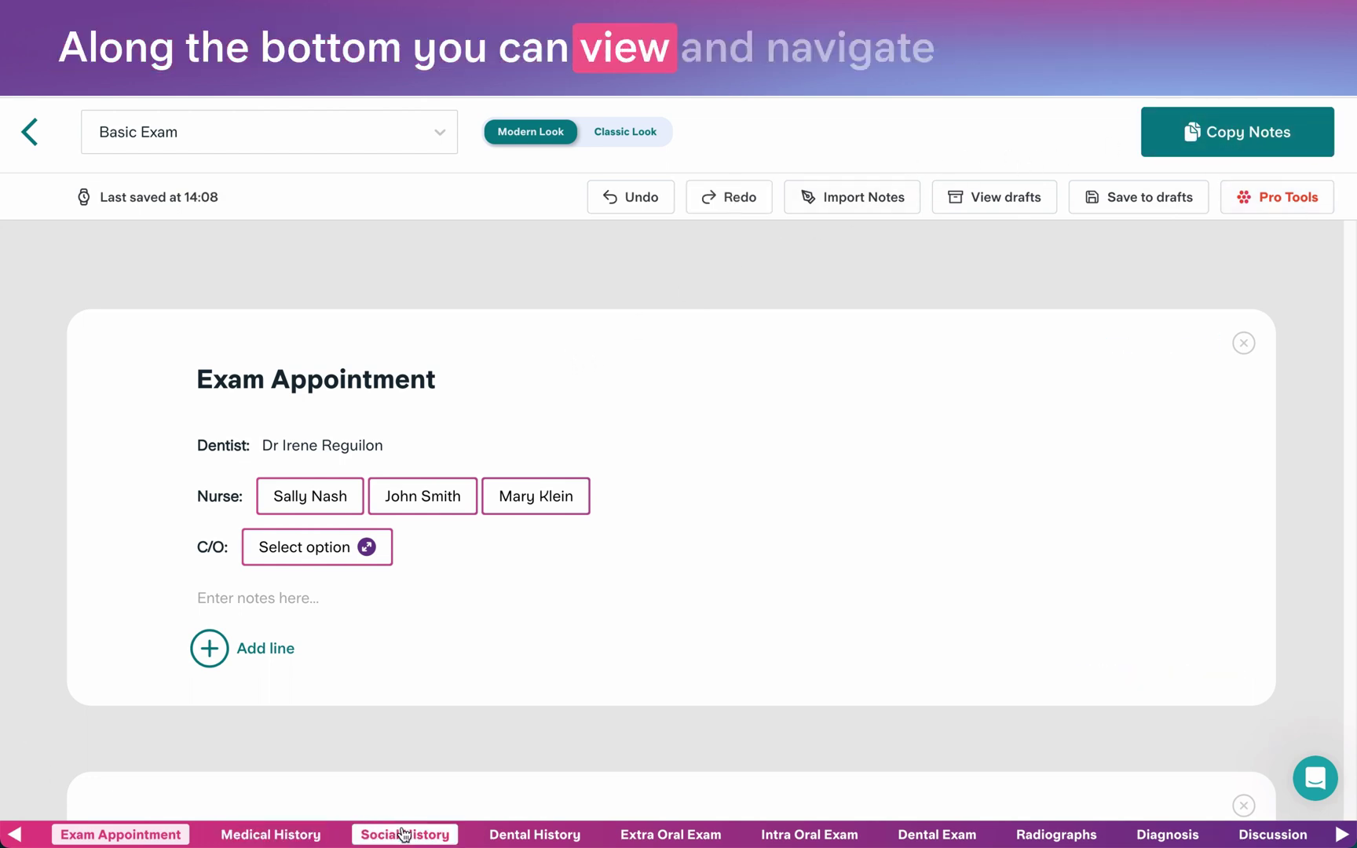
pyautogui.click(416, 835)
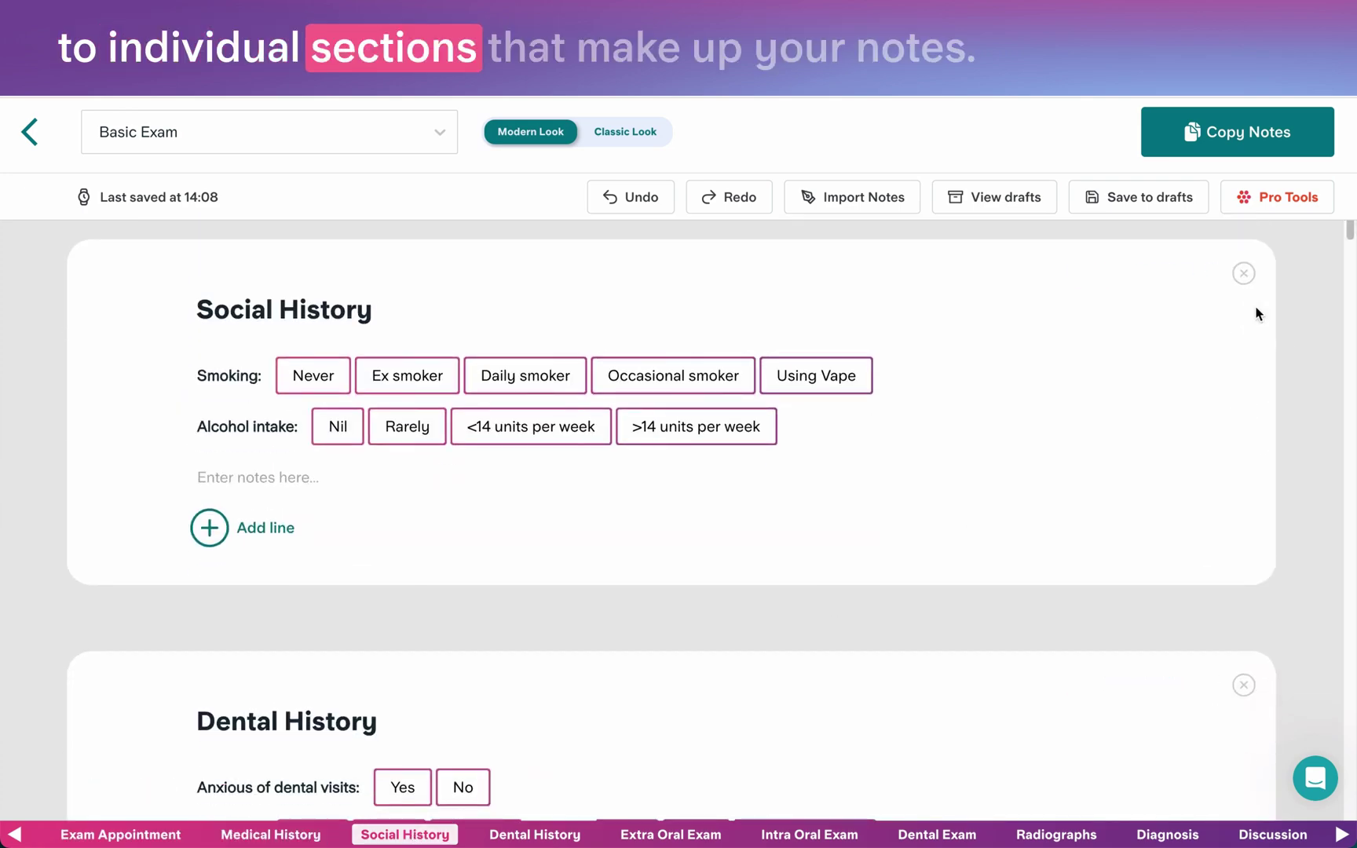
pyautogui.moveTo(1220, 336); pyautogui.dragTo(1202, 620)
pyautogui.scroll(-5, 1077, 520)
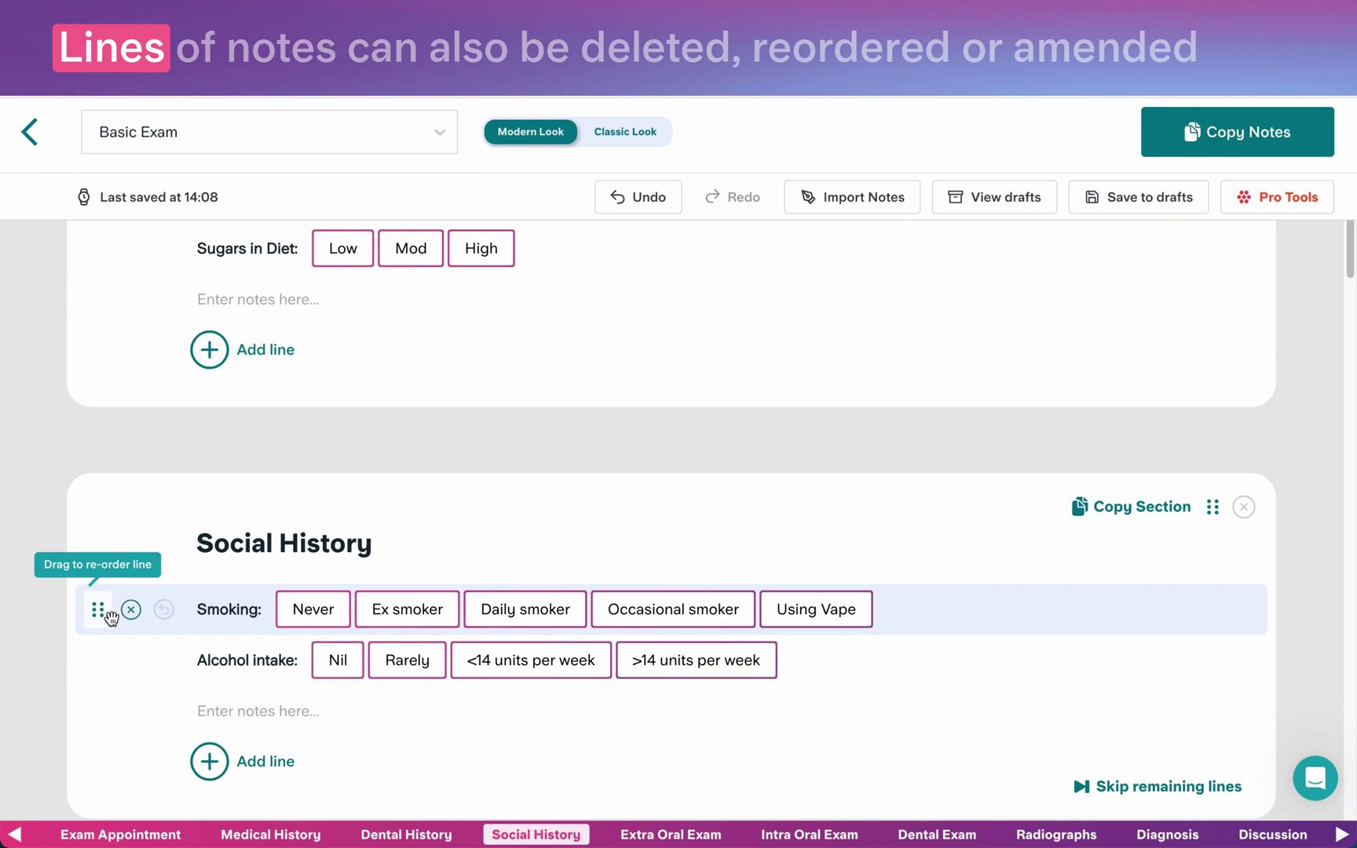
# Step: In Social History, move the Smoking line below Alcohol intake and prefix the Alcohol intake label with "Average"
pyautogui.moveTo(100, 609); pyautogui.dragTo(108, 685)
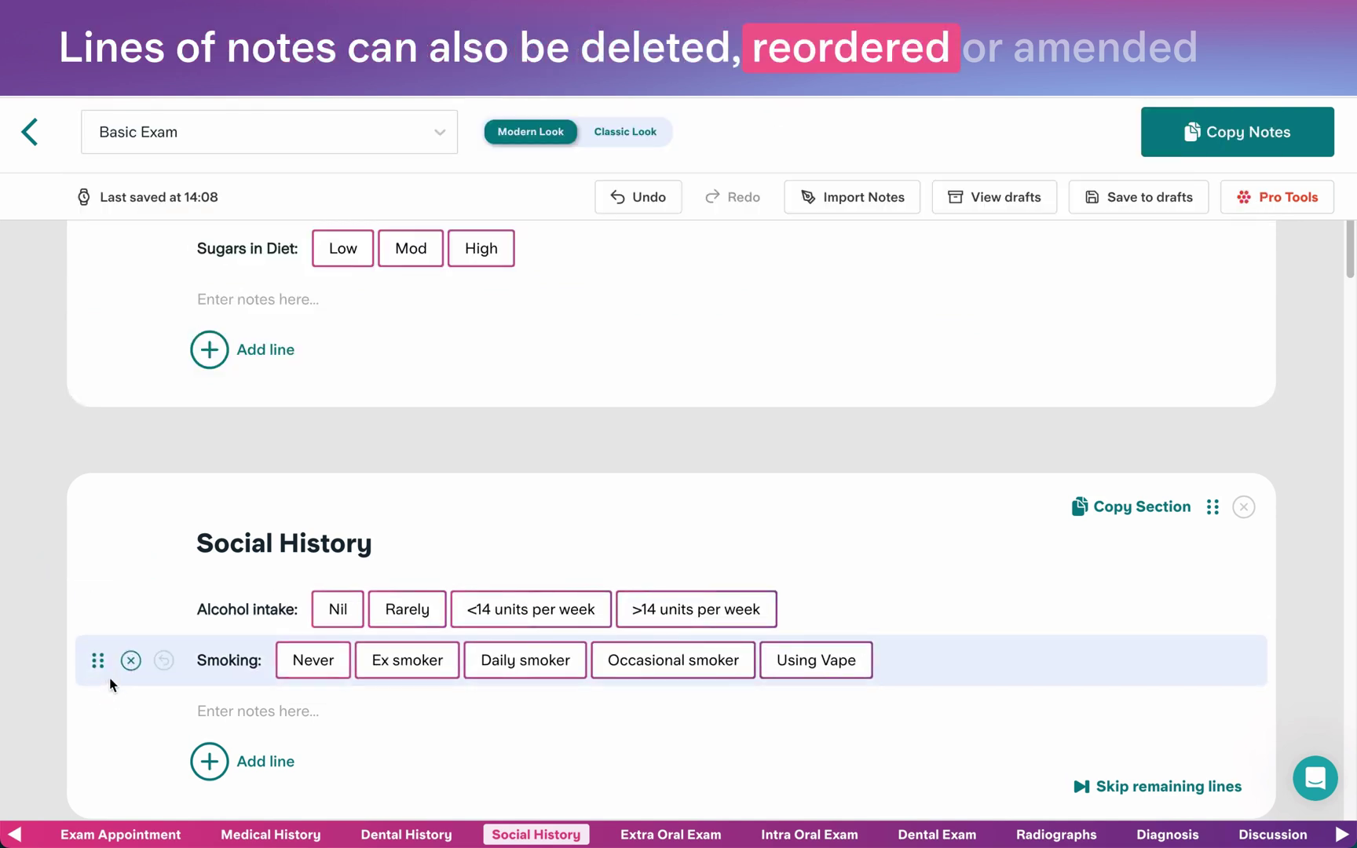
pyautogui.click(201, 609)
pyautogui.write('Average')
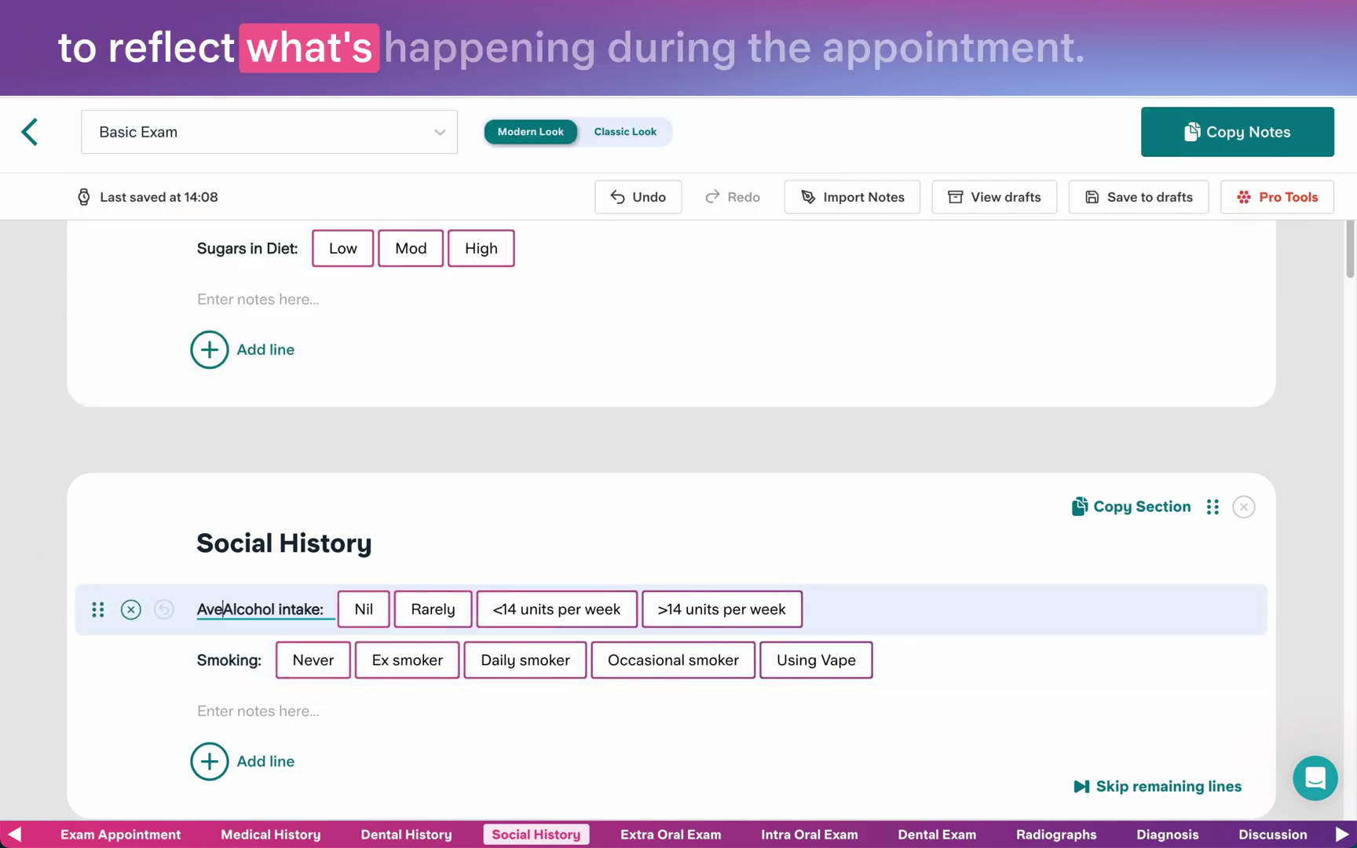
# Step: Set the C/O line in Exam Appointment to Pain and Bleeding gums, and reset that line
pyautogui.click(81, 834)
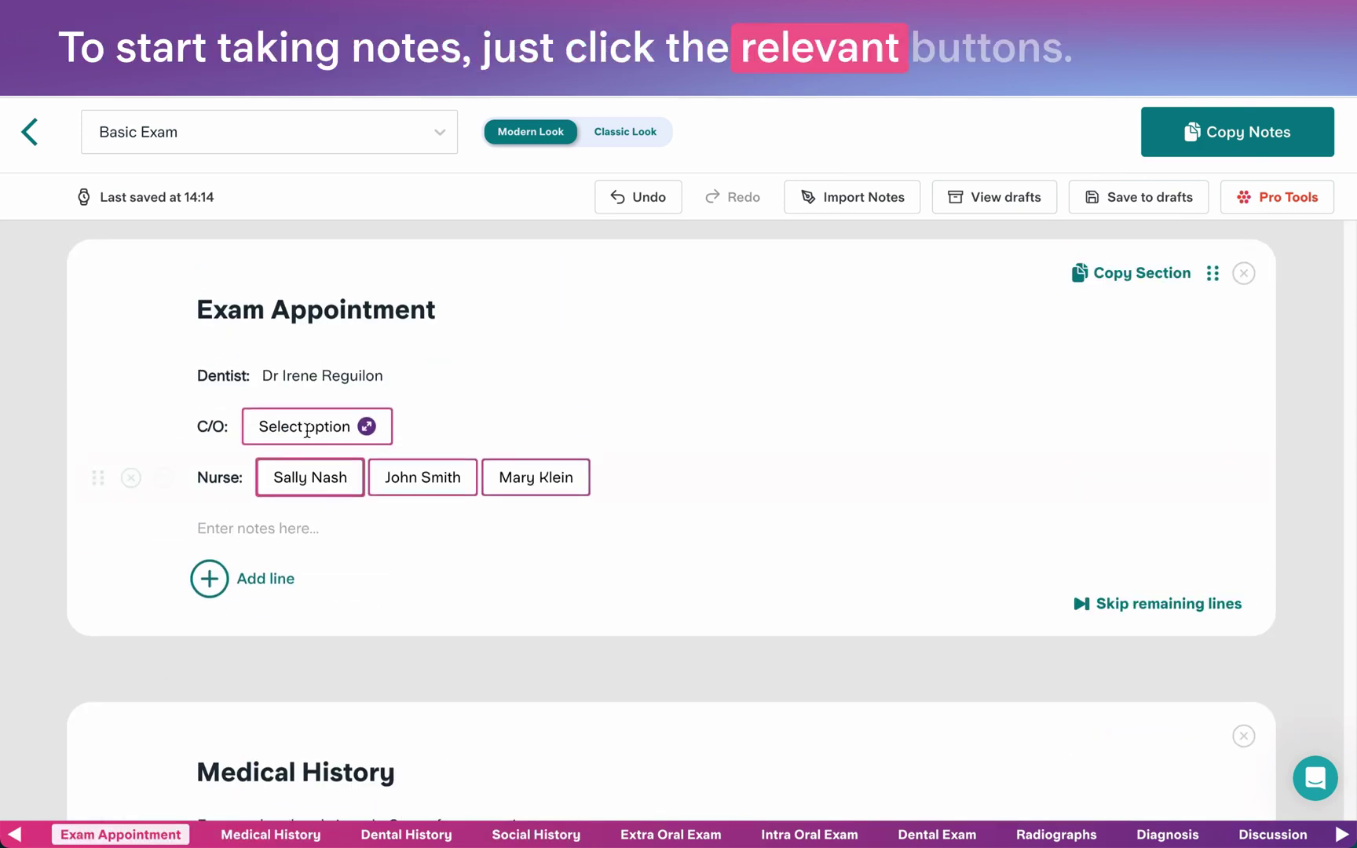
pyautogui.click(307, 425)
pyautogui.click(425, 465)
pyautogui.click(520, 471)
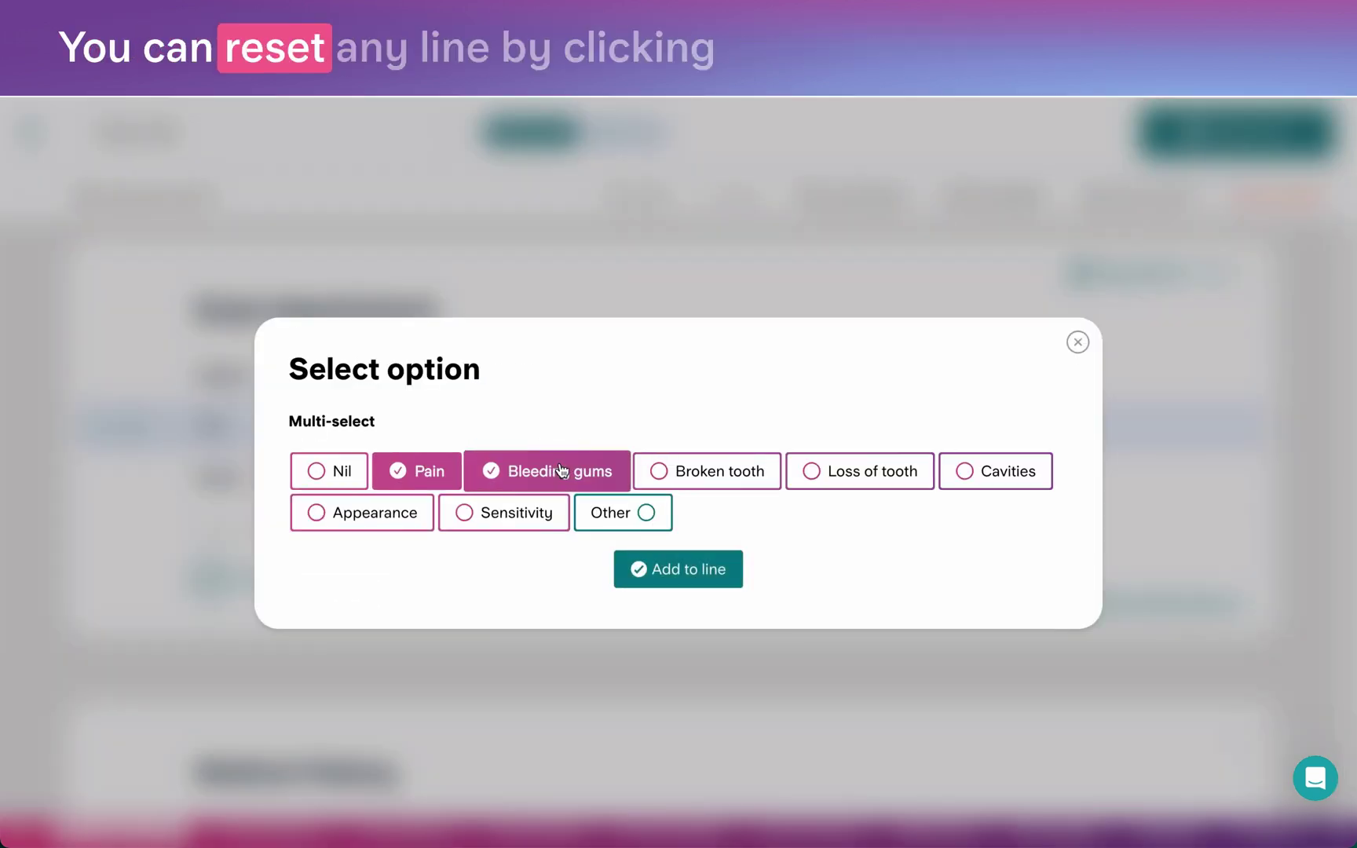
pyautogui.click(679, 573)
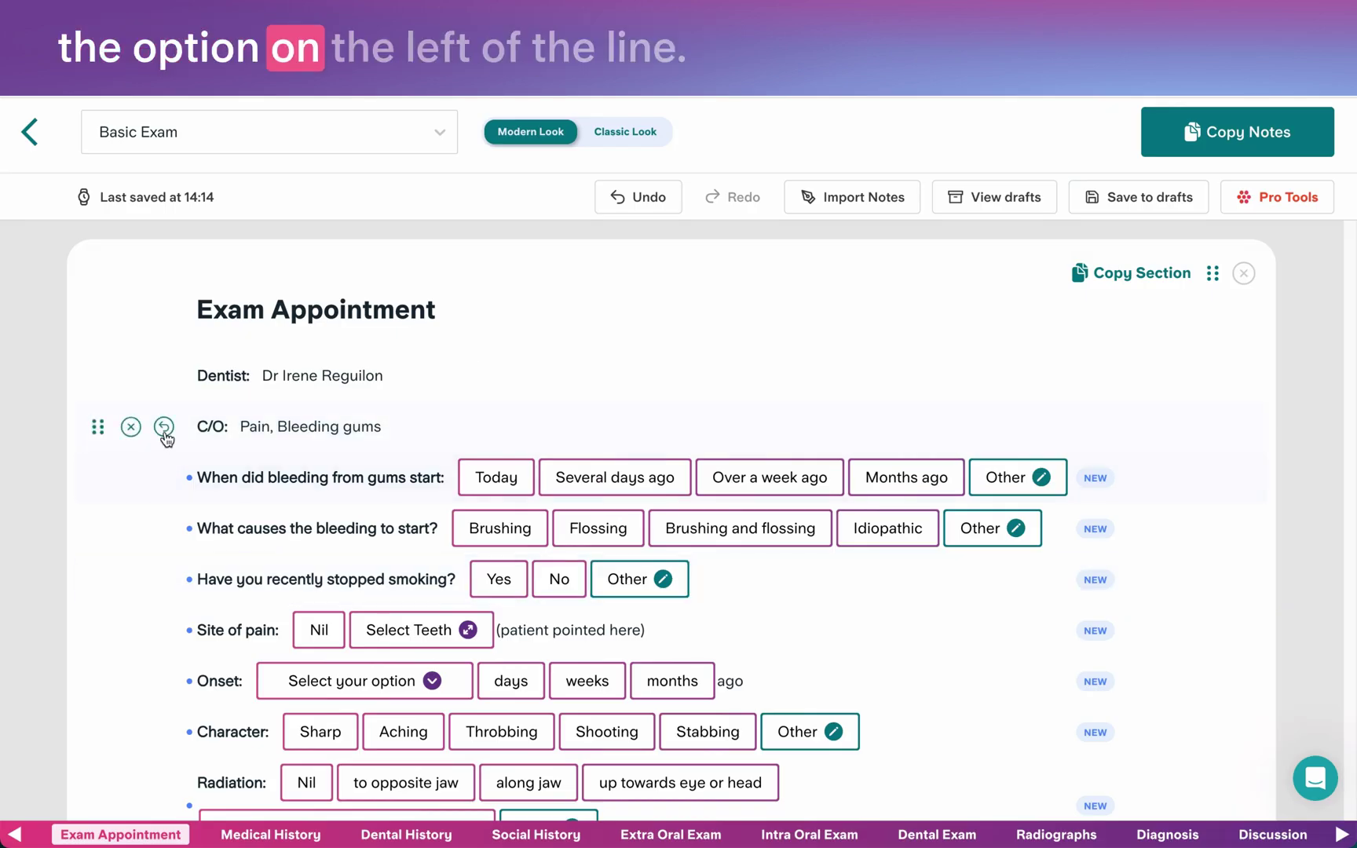
pyautogui.click(163, 428)
# Step: Set the C/O line in Exam Appointment to Pain only
pyautogui.click(314, 426)
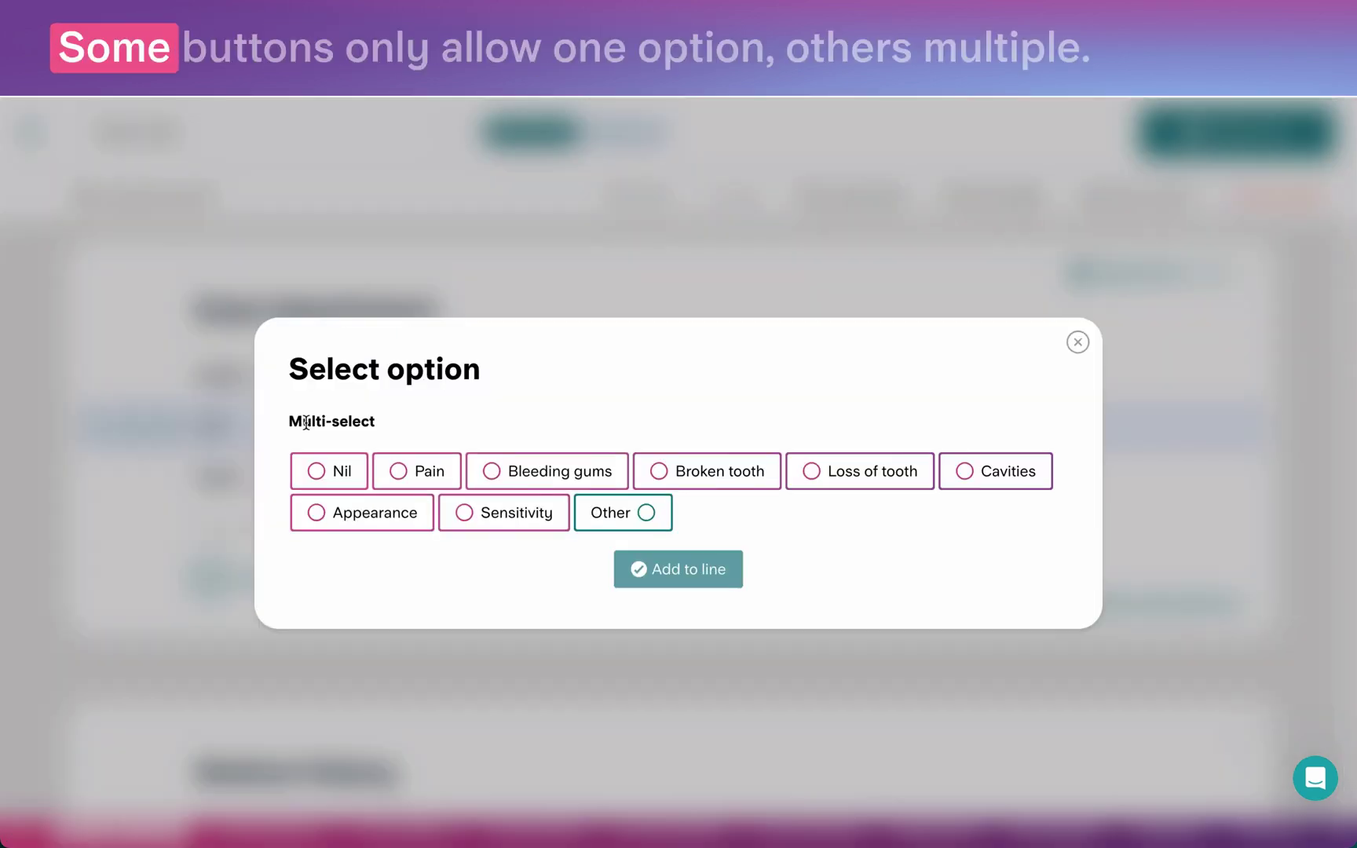
pyautogui.click(432, 476)
pyautogui.click(667, 578)
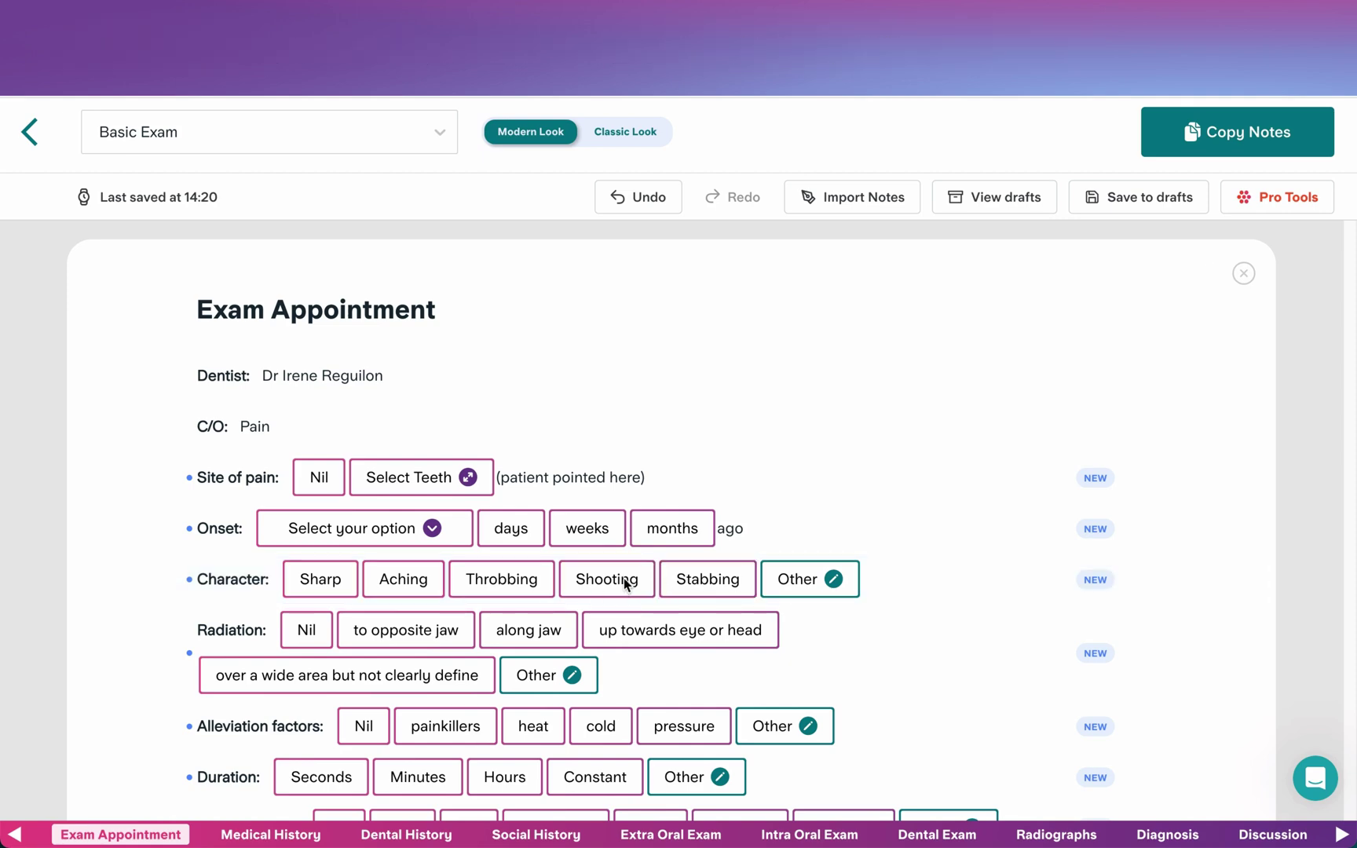
# Step: Add teeth LR4 and LR3 as the site of pain
pyautogui.click(403, 476)
pyautogui.click(444, 482)
pyautogui.click(499, 484)
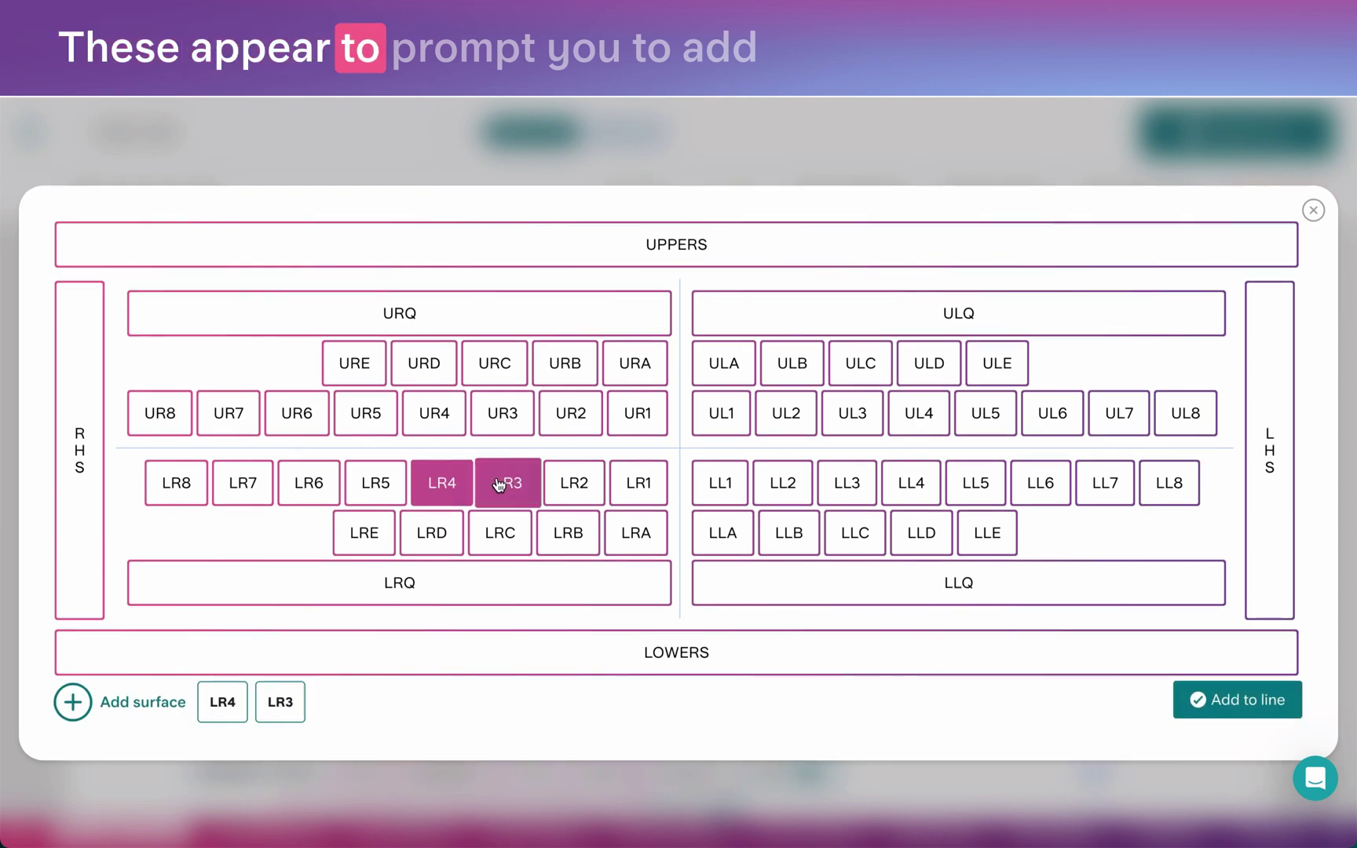
pyautogui.click(1234, 711)
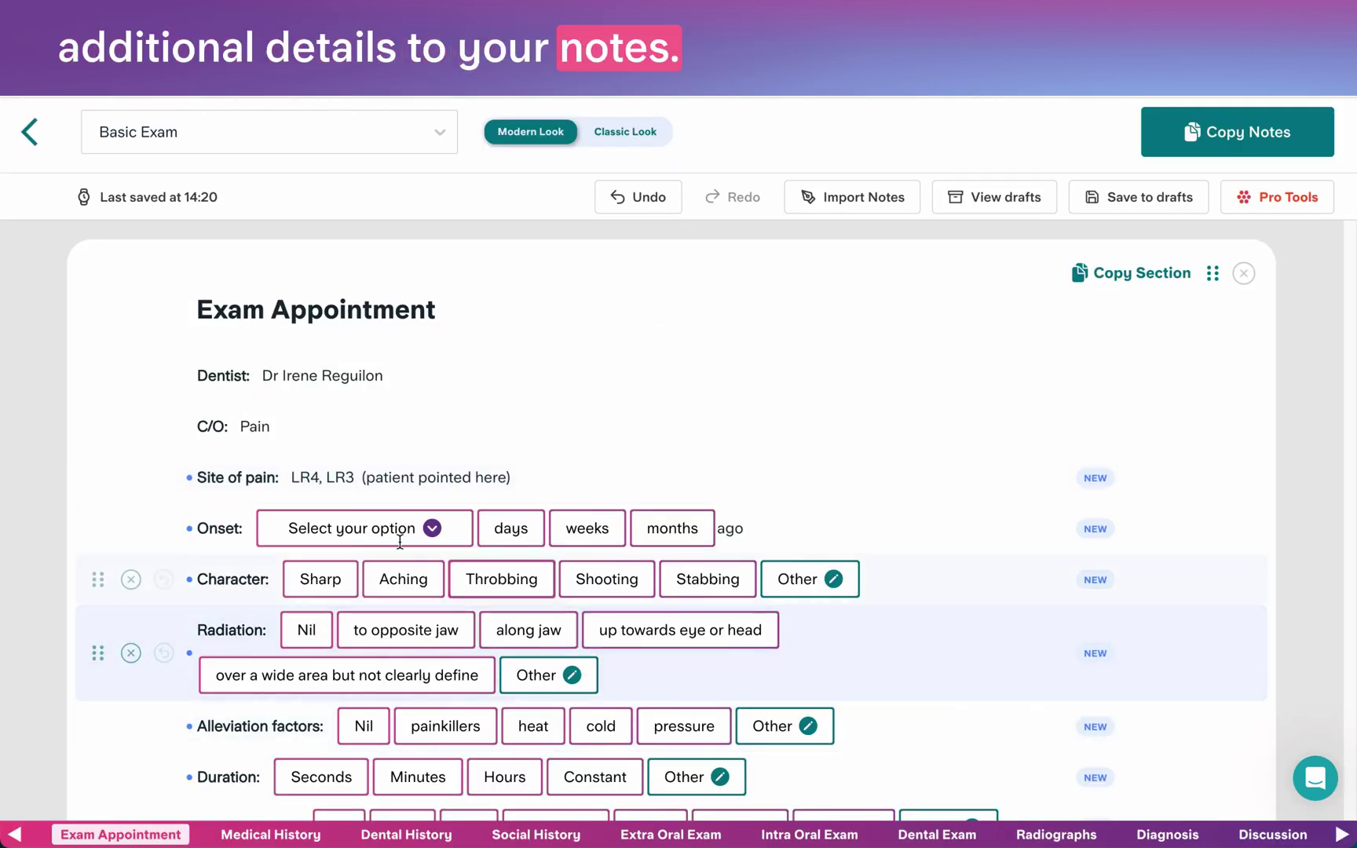
# Step: Record the pain's onset as 6 weeks ago
pyautogui.click(400, 542)
pyautogui.click(367, 679)
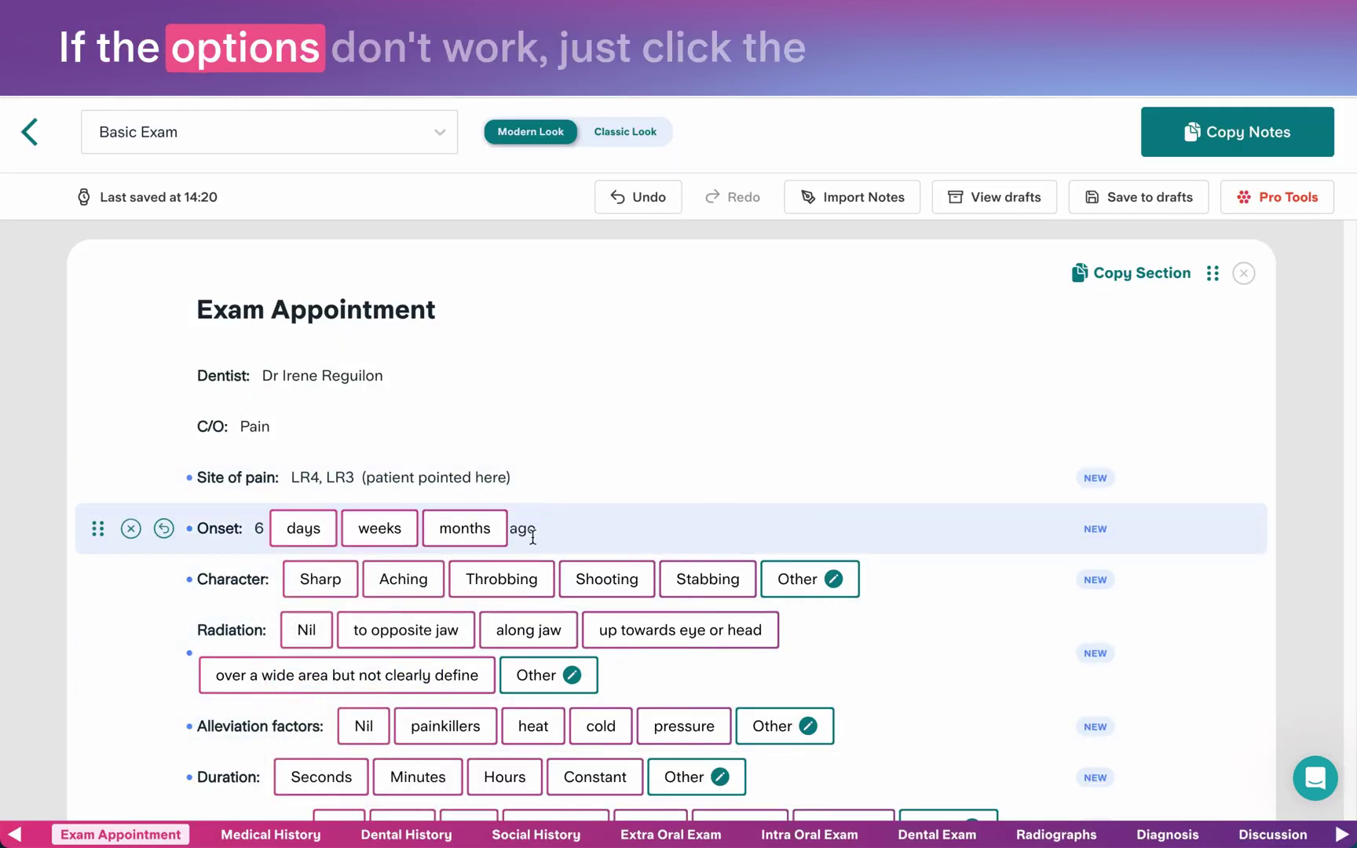
pyautogui.click(384, 529)
# Step: Enter the custom Character answer "Tender" and save it to the template as an option for future notes
pyautogui.click(802, 581)
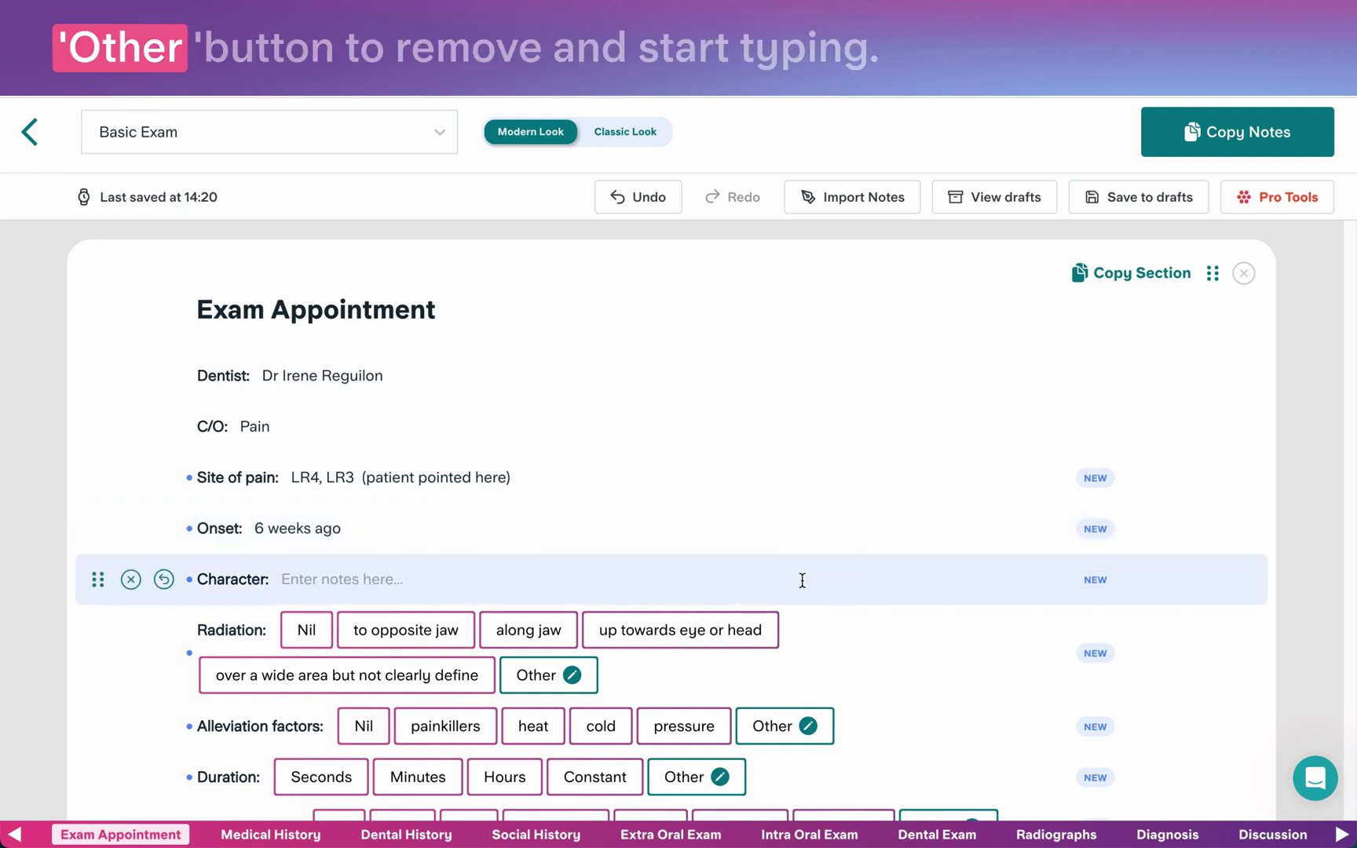
pyautogui.write('Tender')
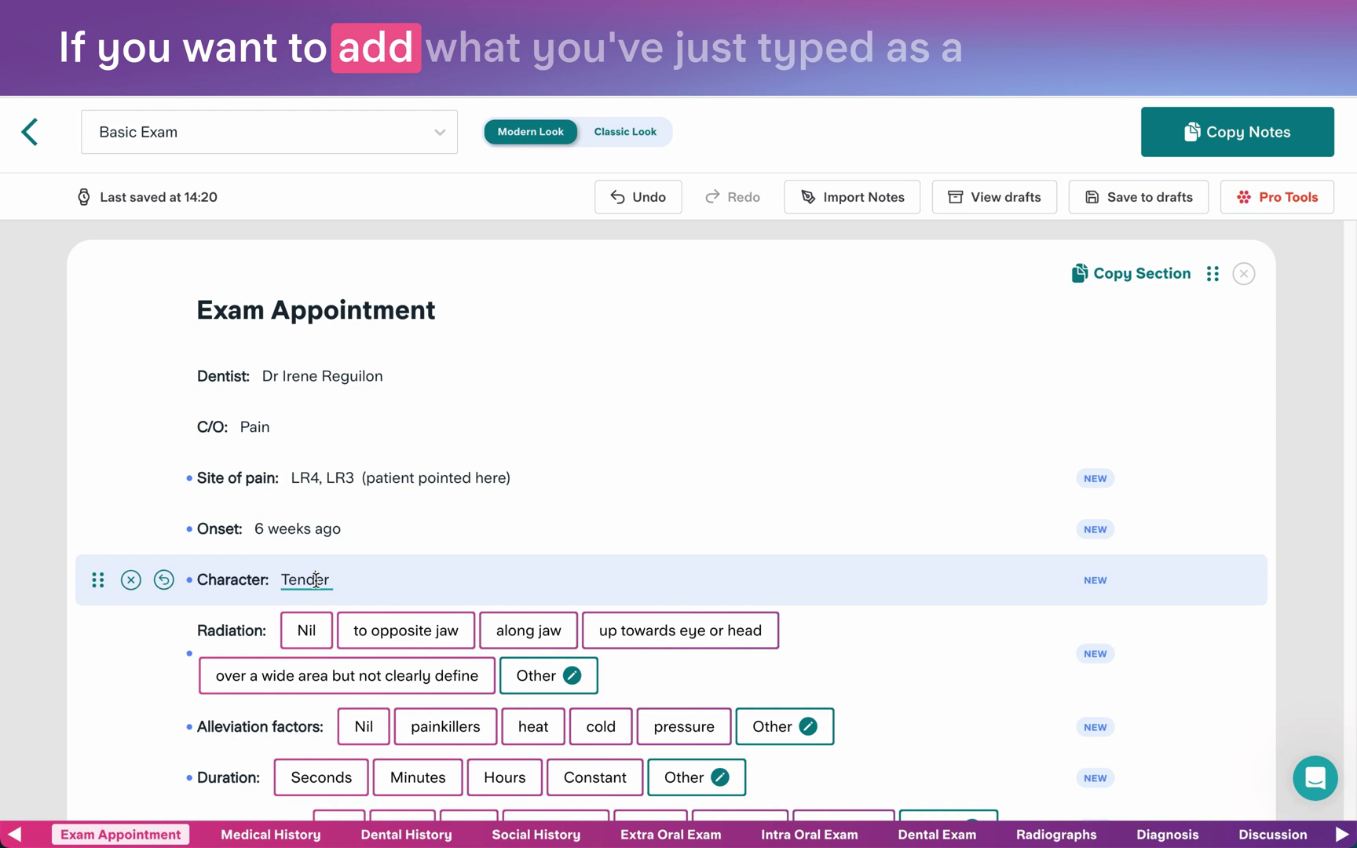
pyautogui.click(353, 542)
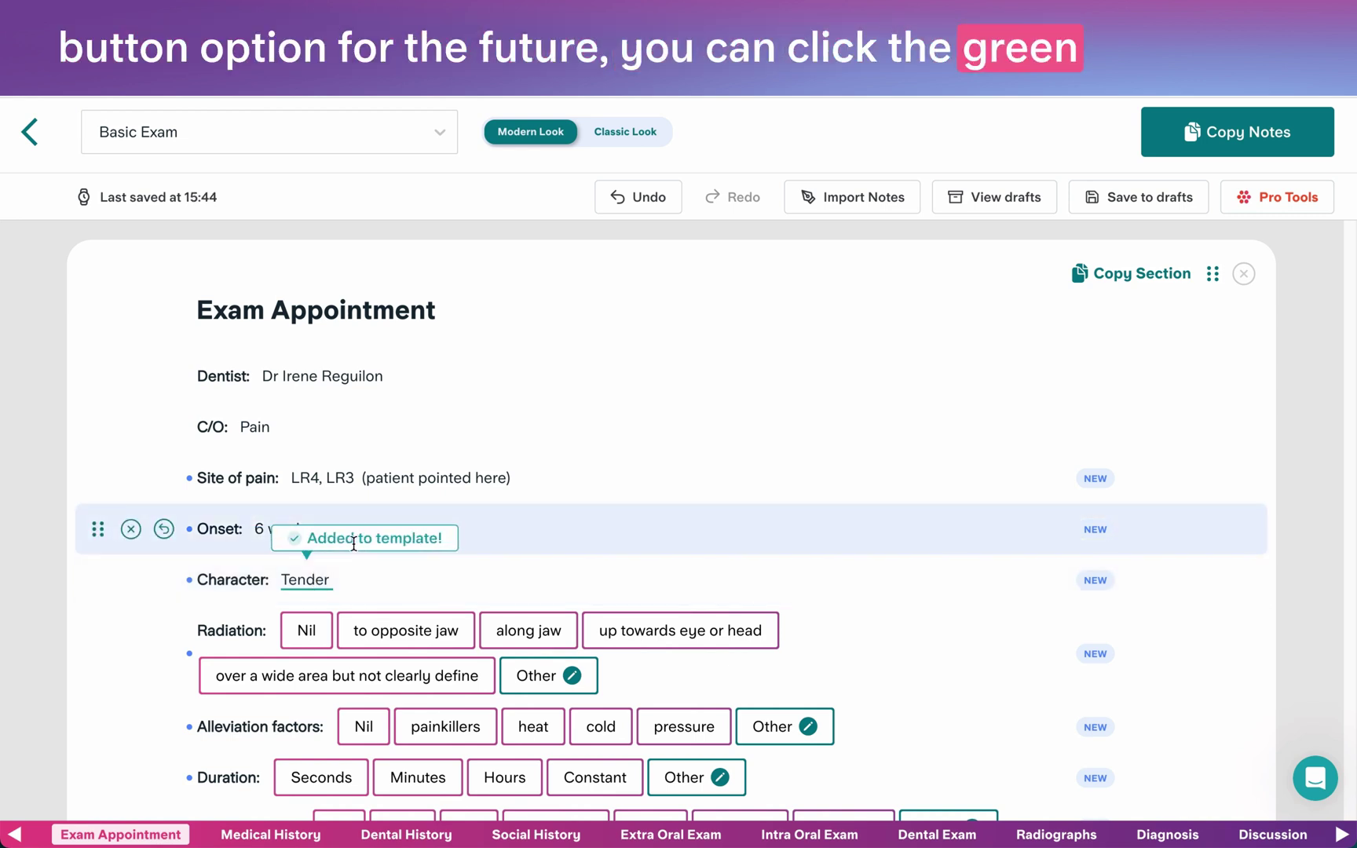
# Step: Set Radiation to "to opposite jaw" and Alleviation factors to "painkillers - Ibuprofen only"
pyautogui.click(378, 638)
pyautogui.click(452, 684)
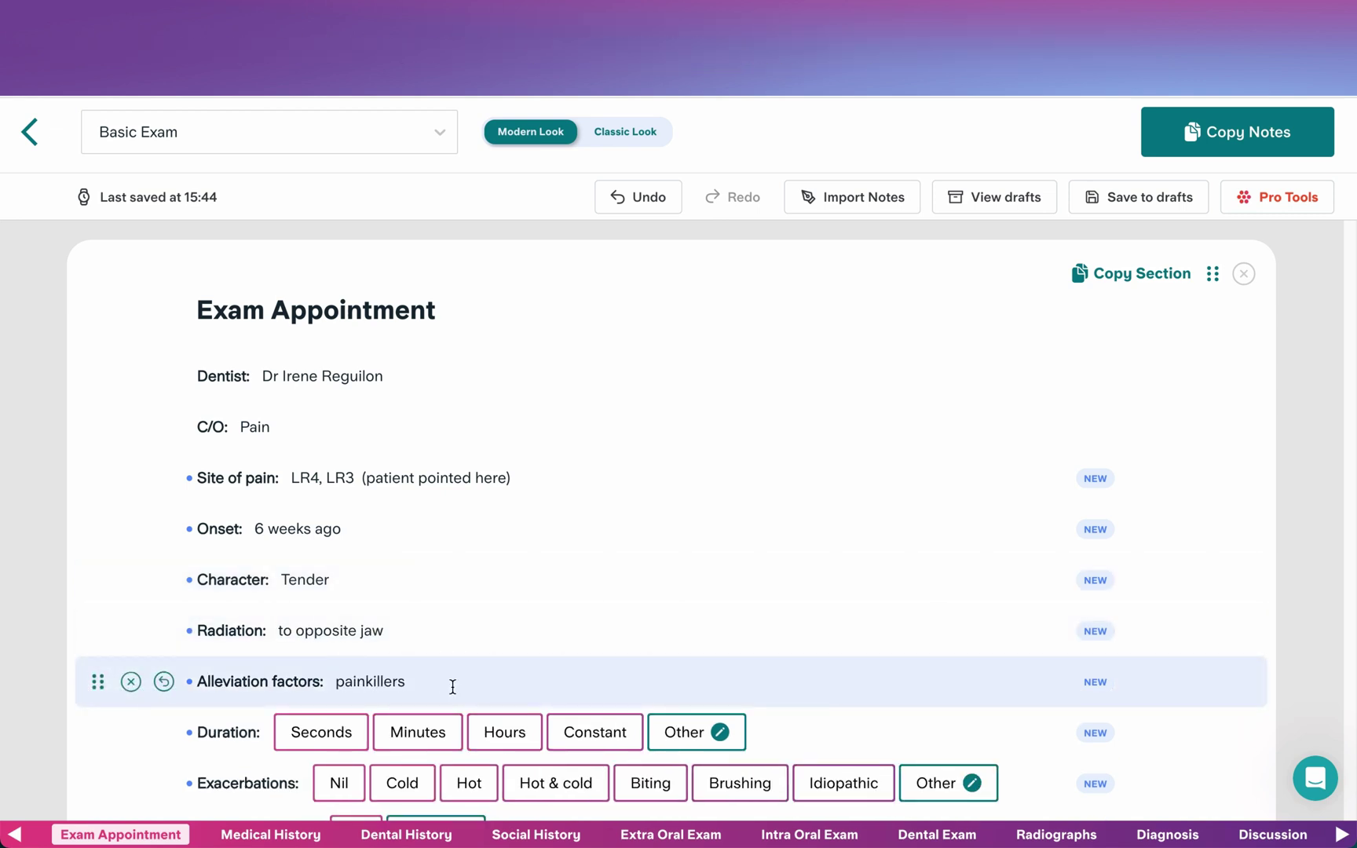
pyautogui.click(448, 682)
pyautogui.write('- Ibu')
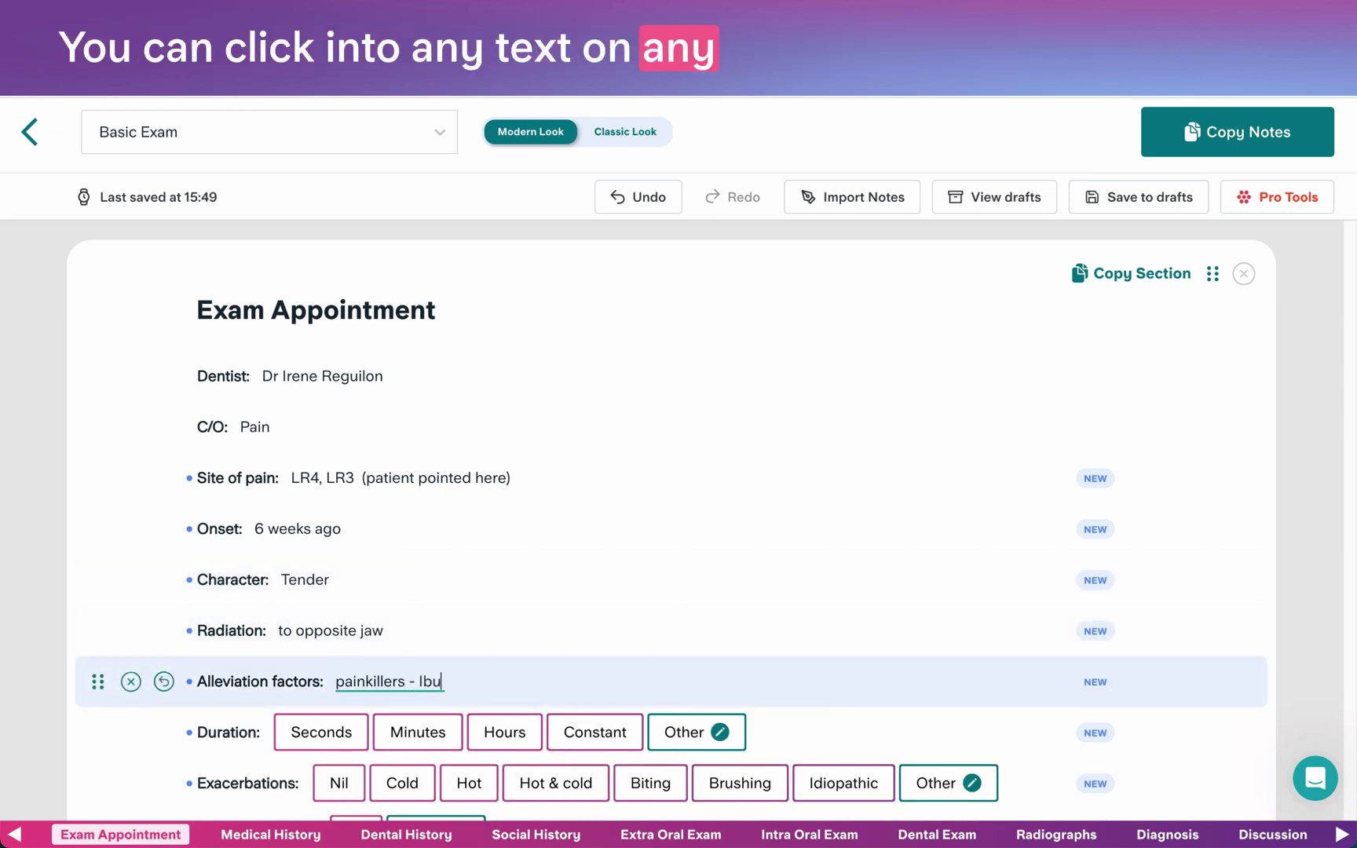
pyautogui.write('profen only')
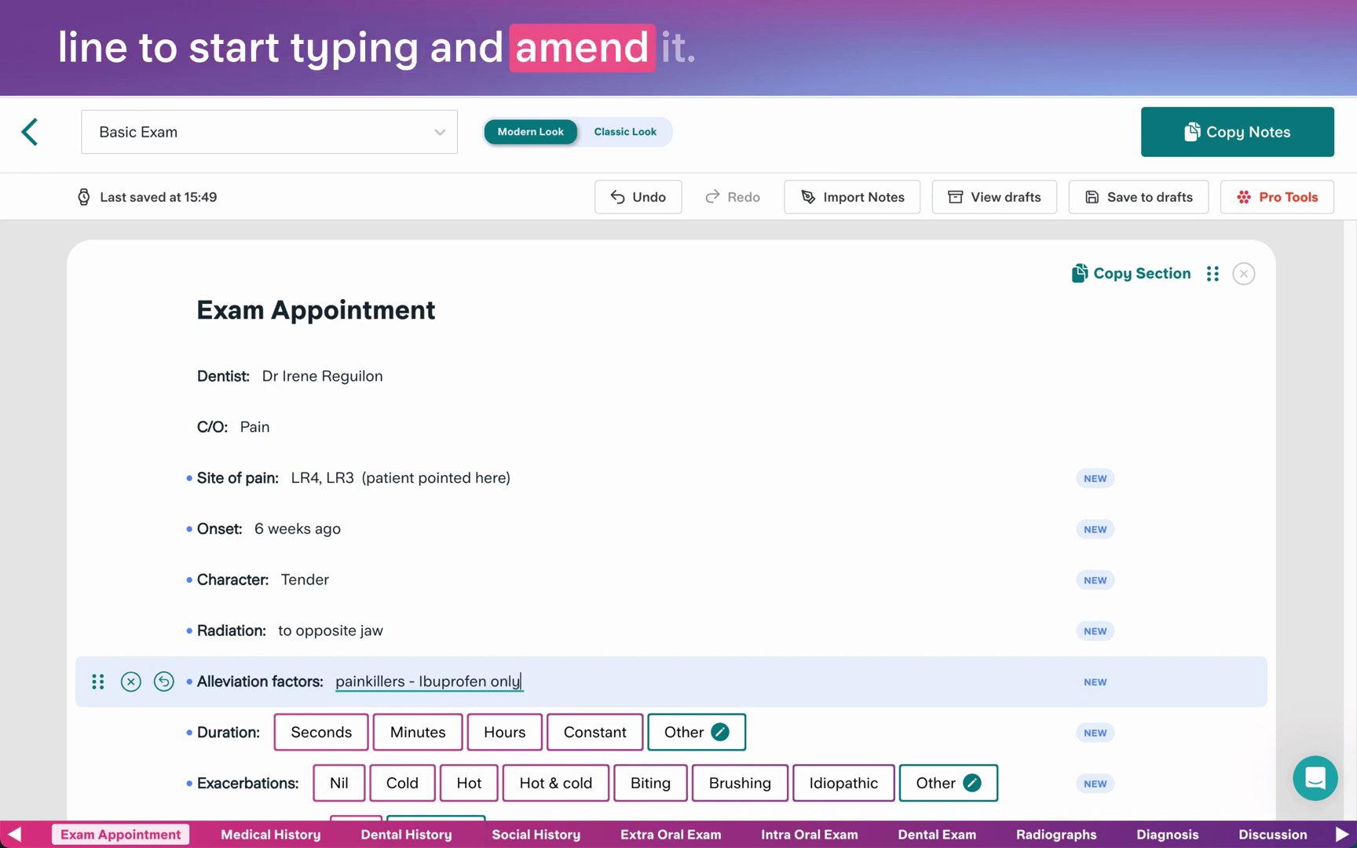
# Step: Add a new line reading "Worse in the morning" below Alleviation factors
pyautogui.press('Return')
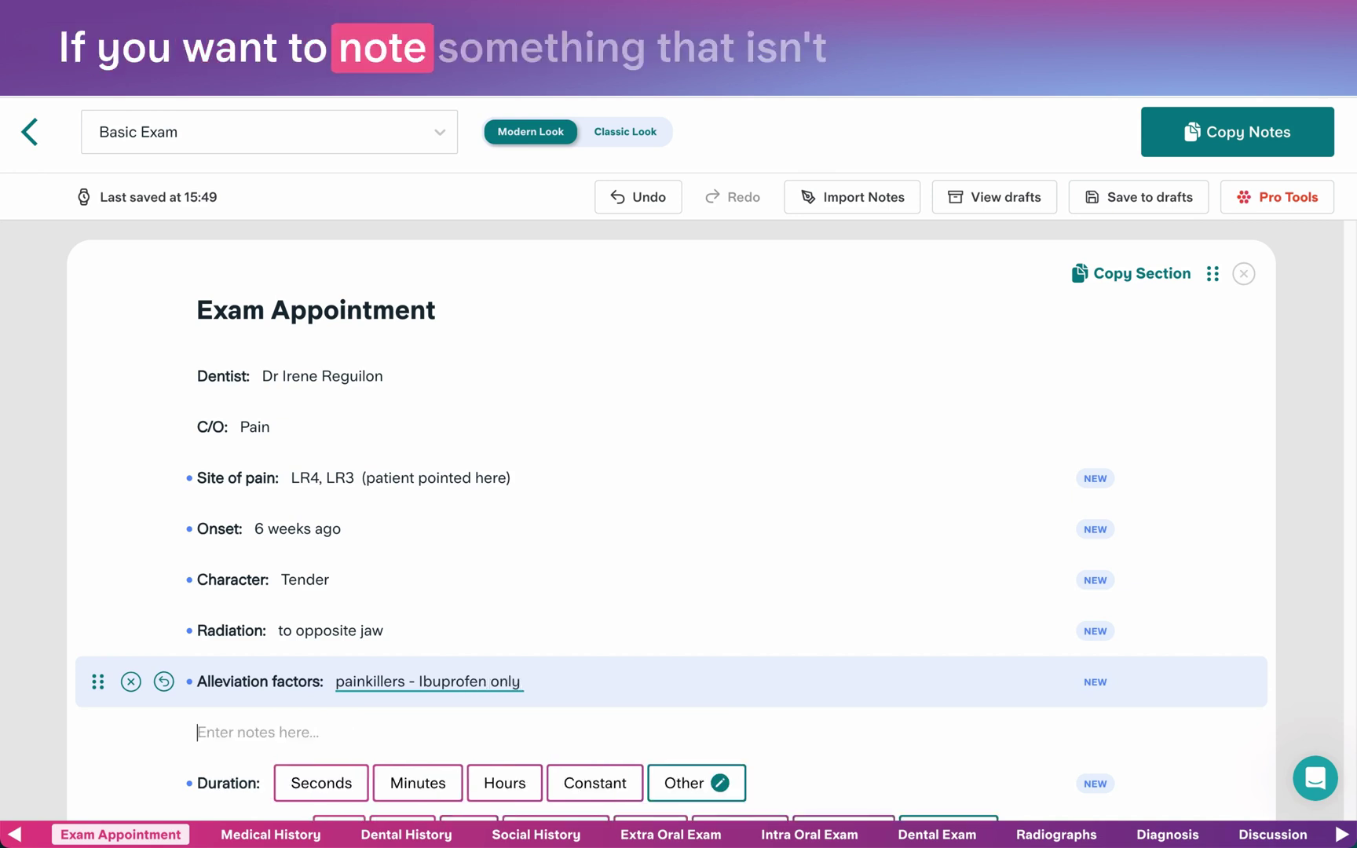
pyautogui.write('Wors')
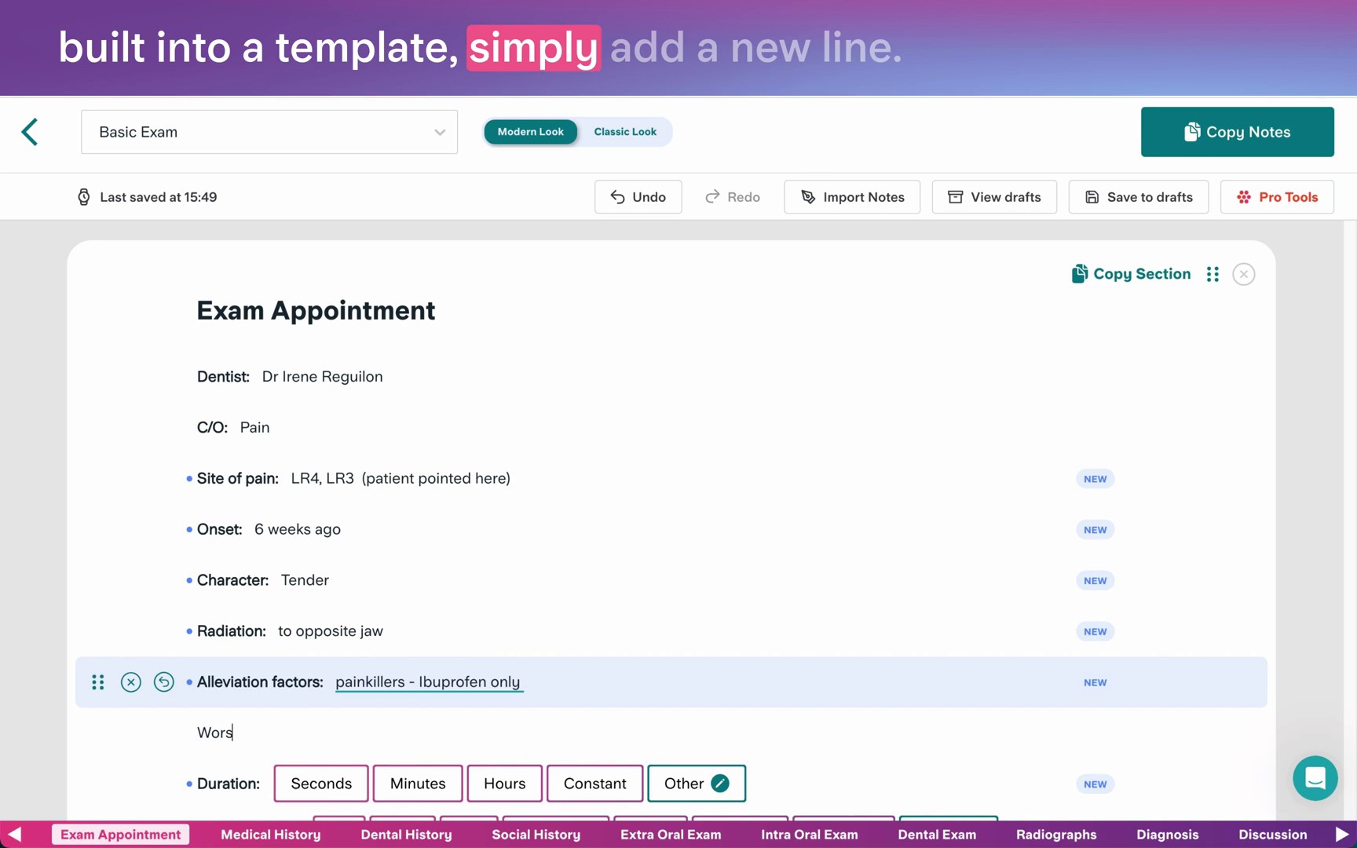
pyautogui.write('e in the morning')
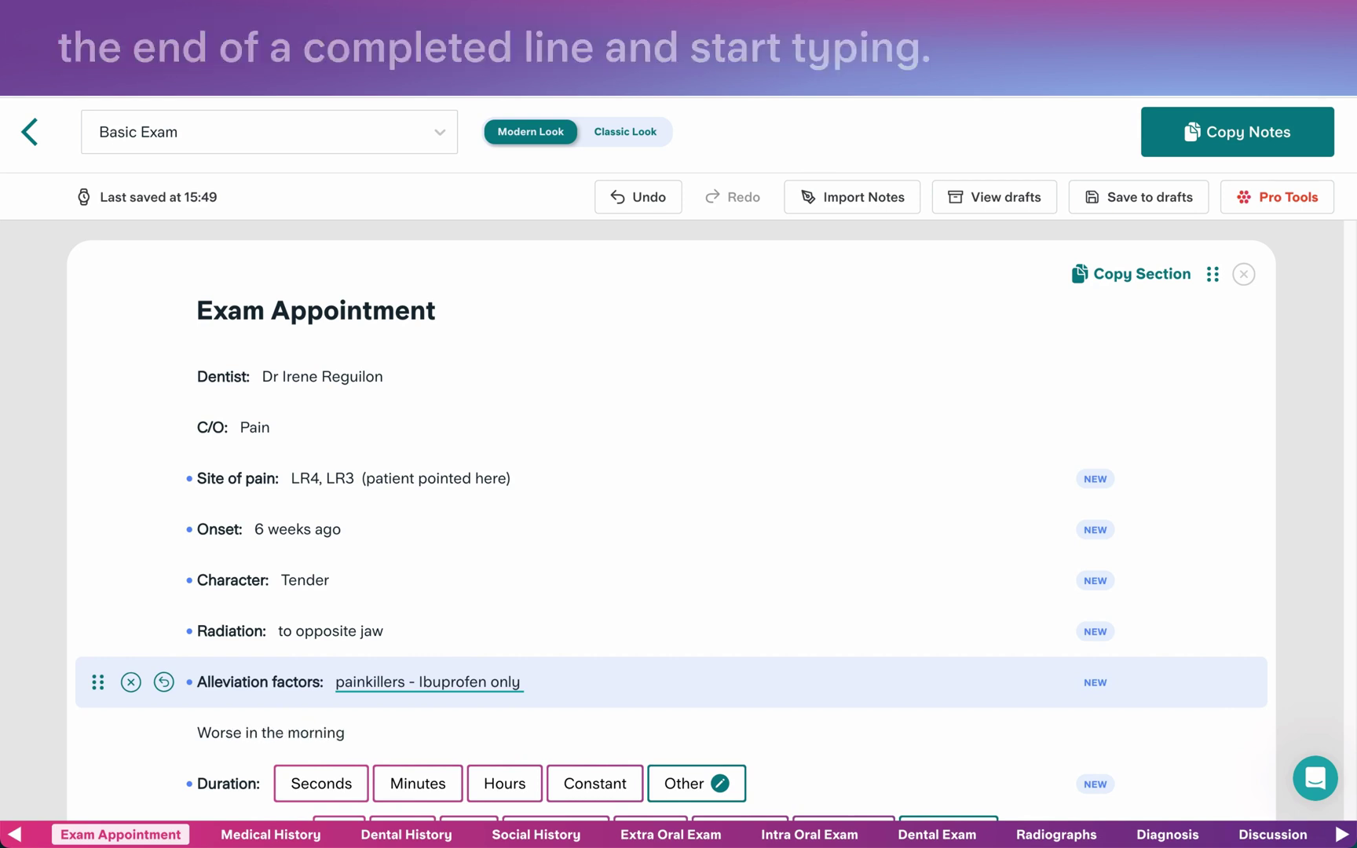
# Step: Set Duration to Minutes, Exacerbations to Hot & cold, Relieving factors to Nil and Severity to 6 out of 10
pyautogui.click(416, 790)
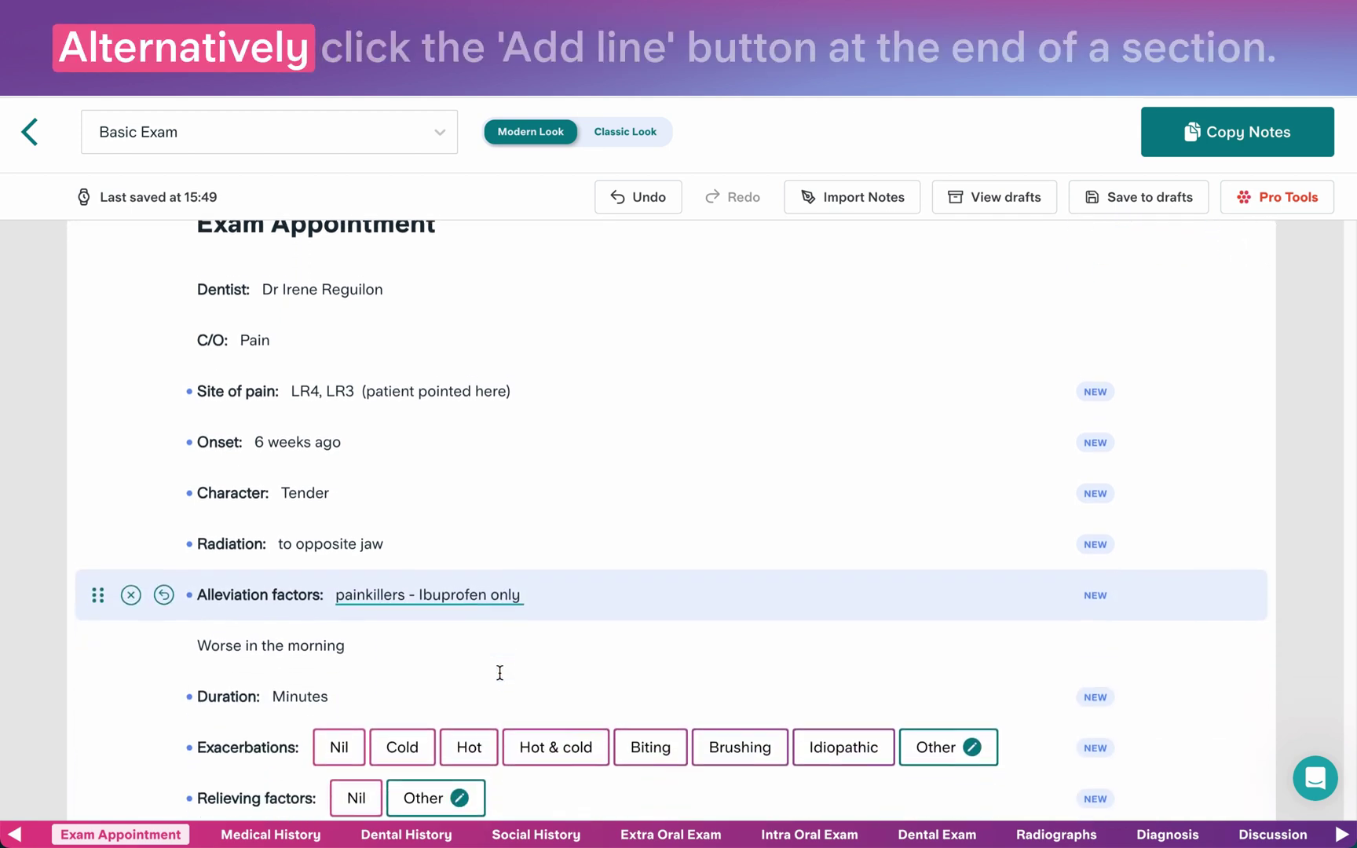
pyautogui.click(554, 740)
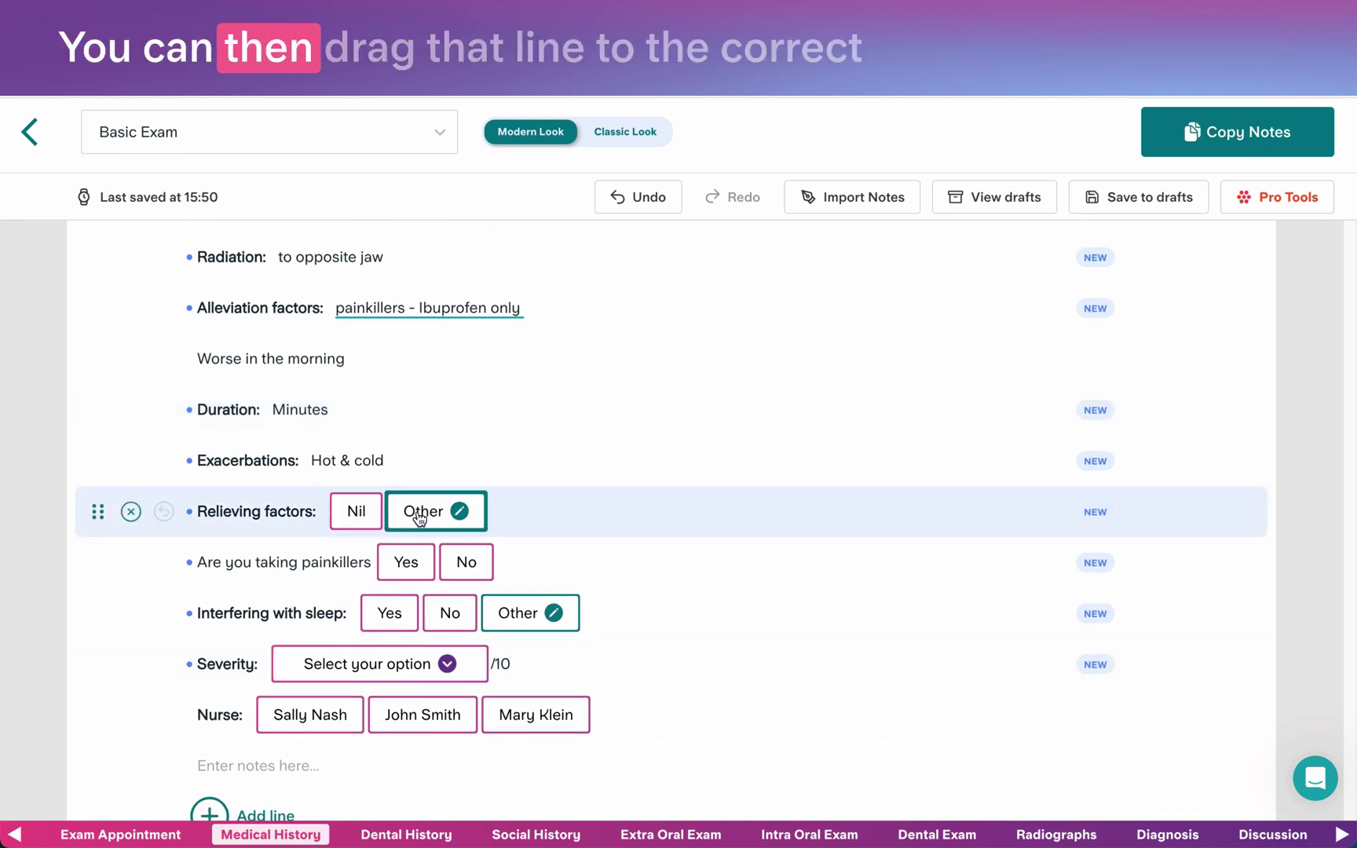
pyautogui.click(356, 515)
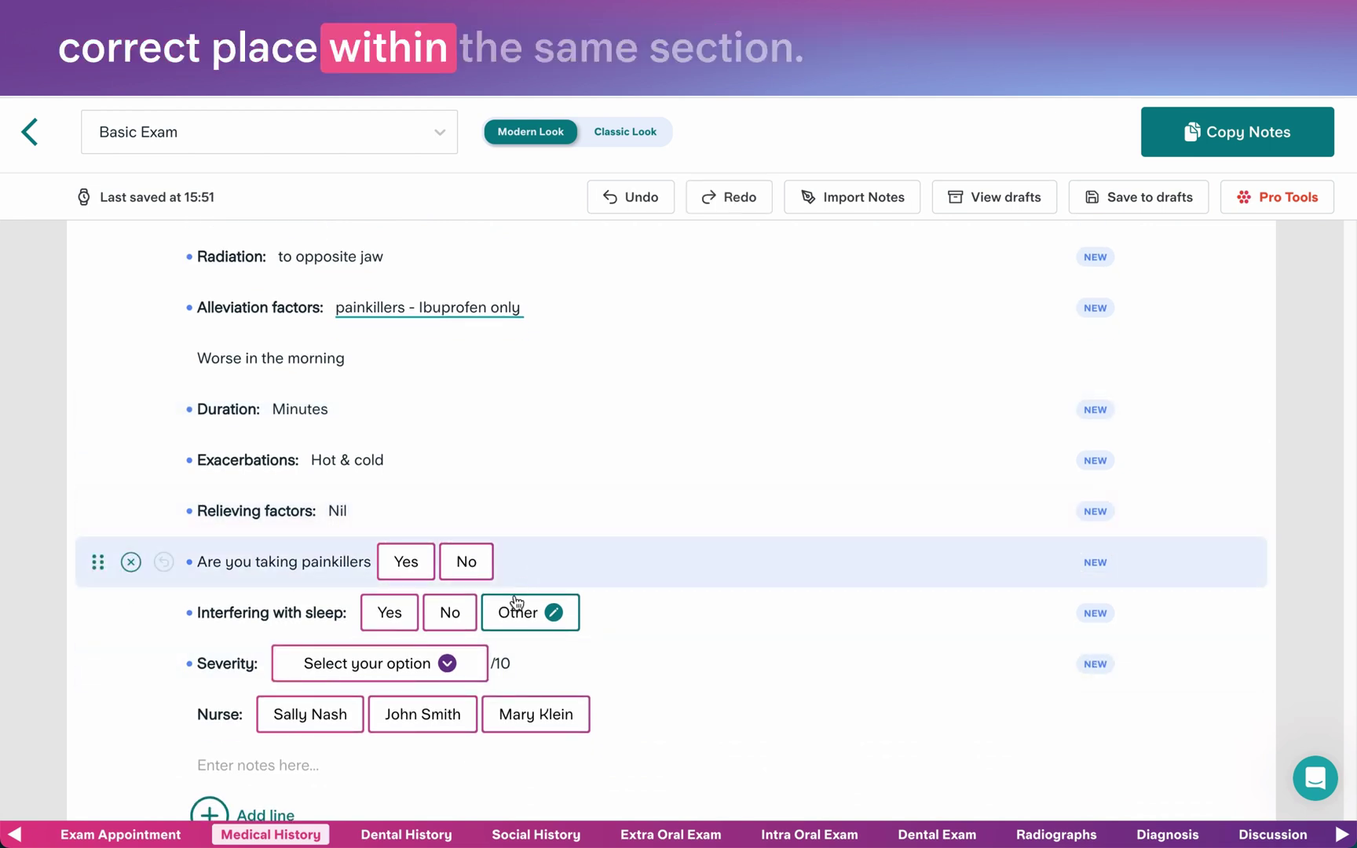
pyautogui.click(369, 672)
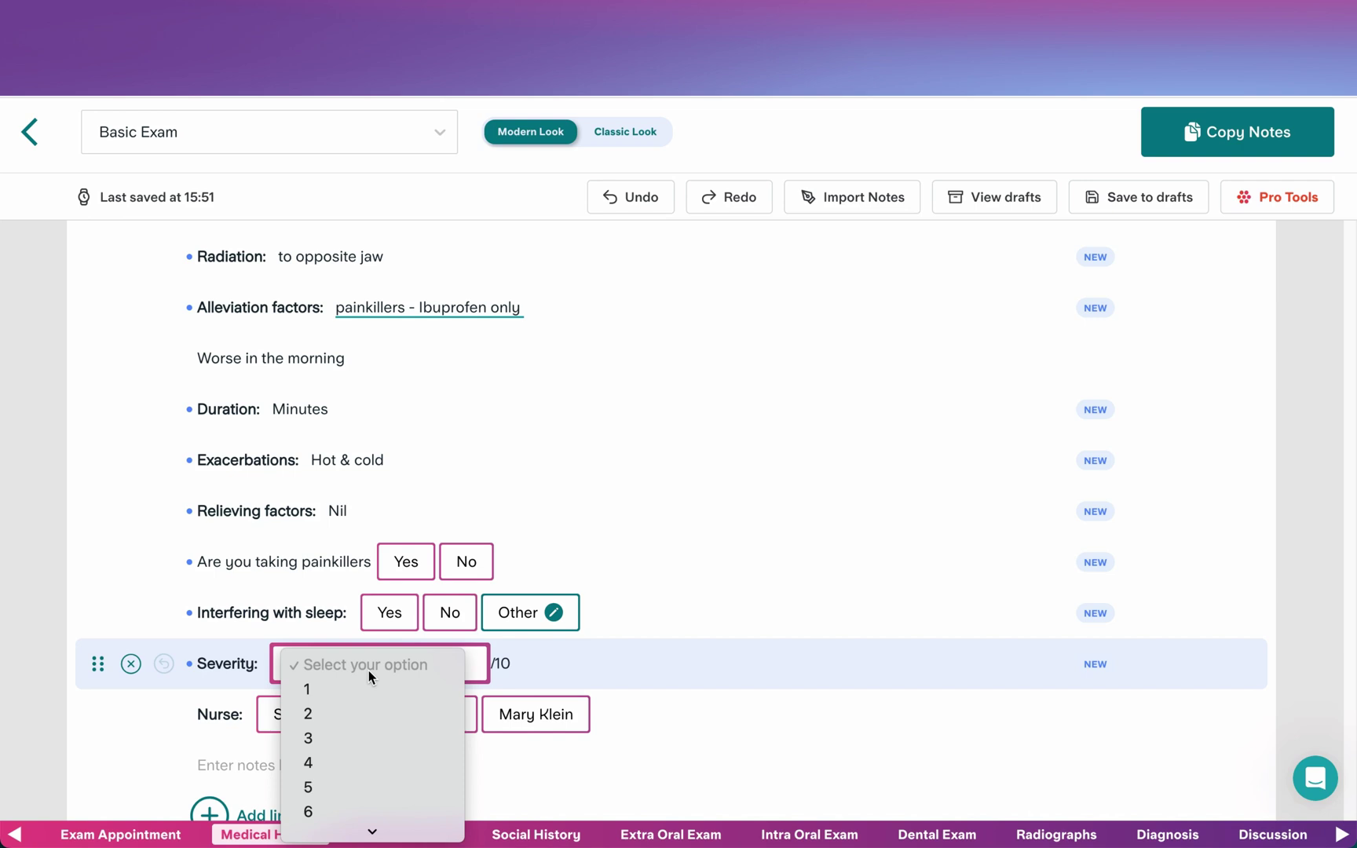
pyautogui.click(333, 811)
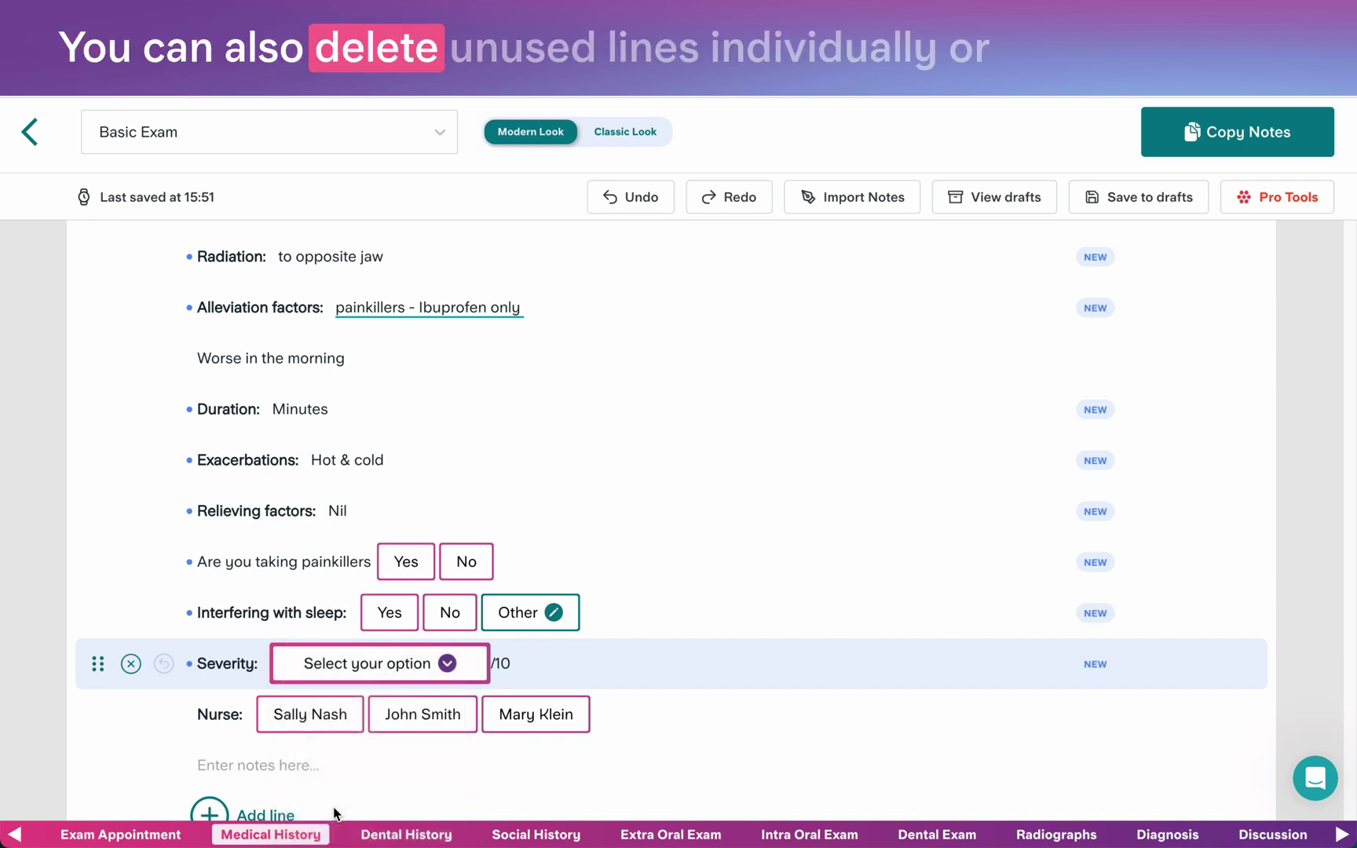
# Step: Choose the second listed nurse and skip the remaining unanswered lines of the Exam Appointment section
pyautogui.click(410, 714)
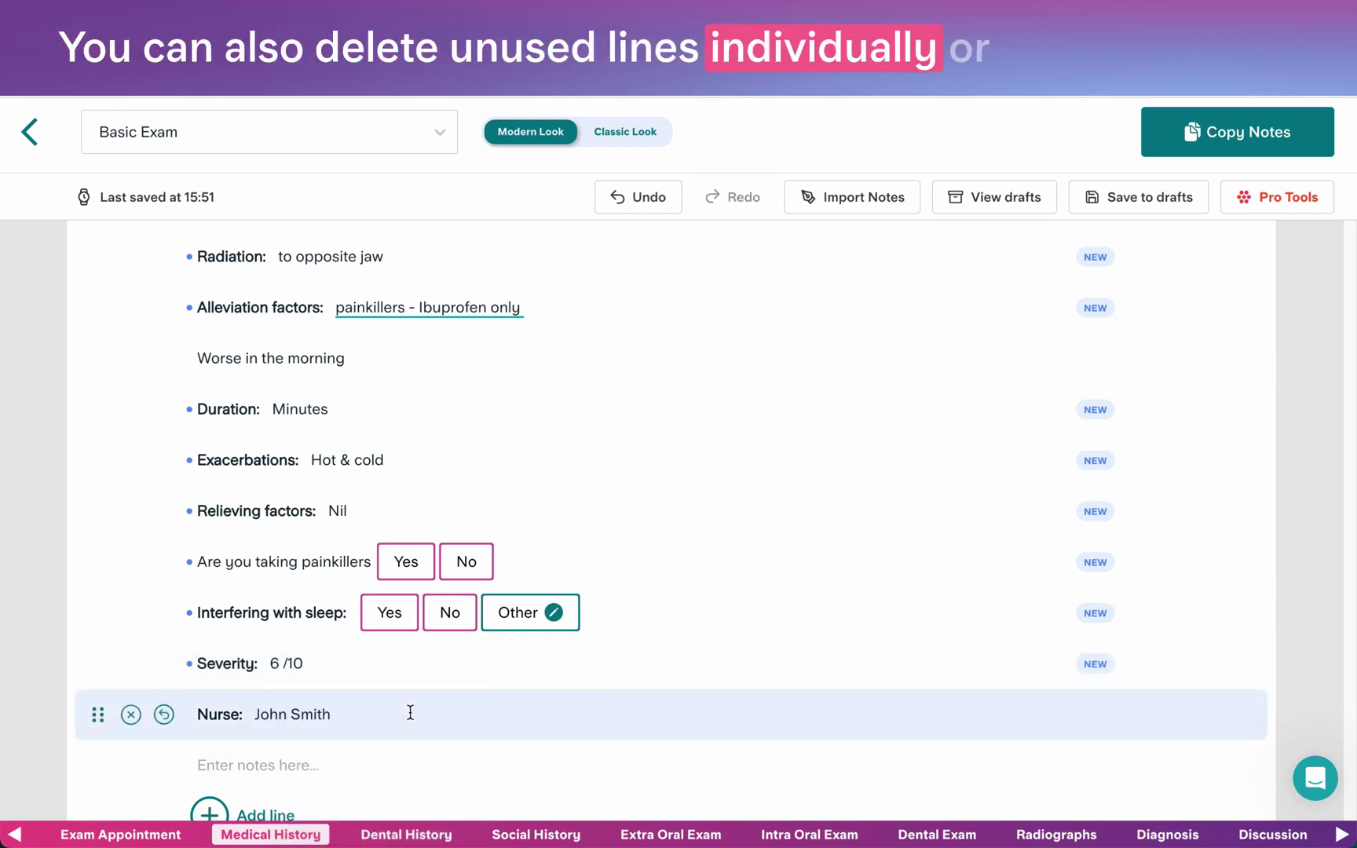
pyautogui.scroll(-1, 864, 651)
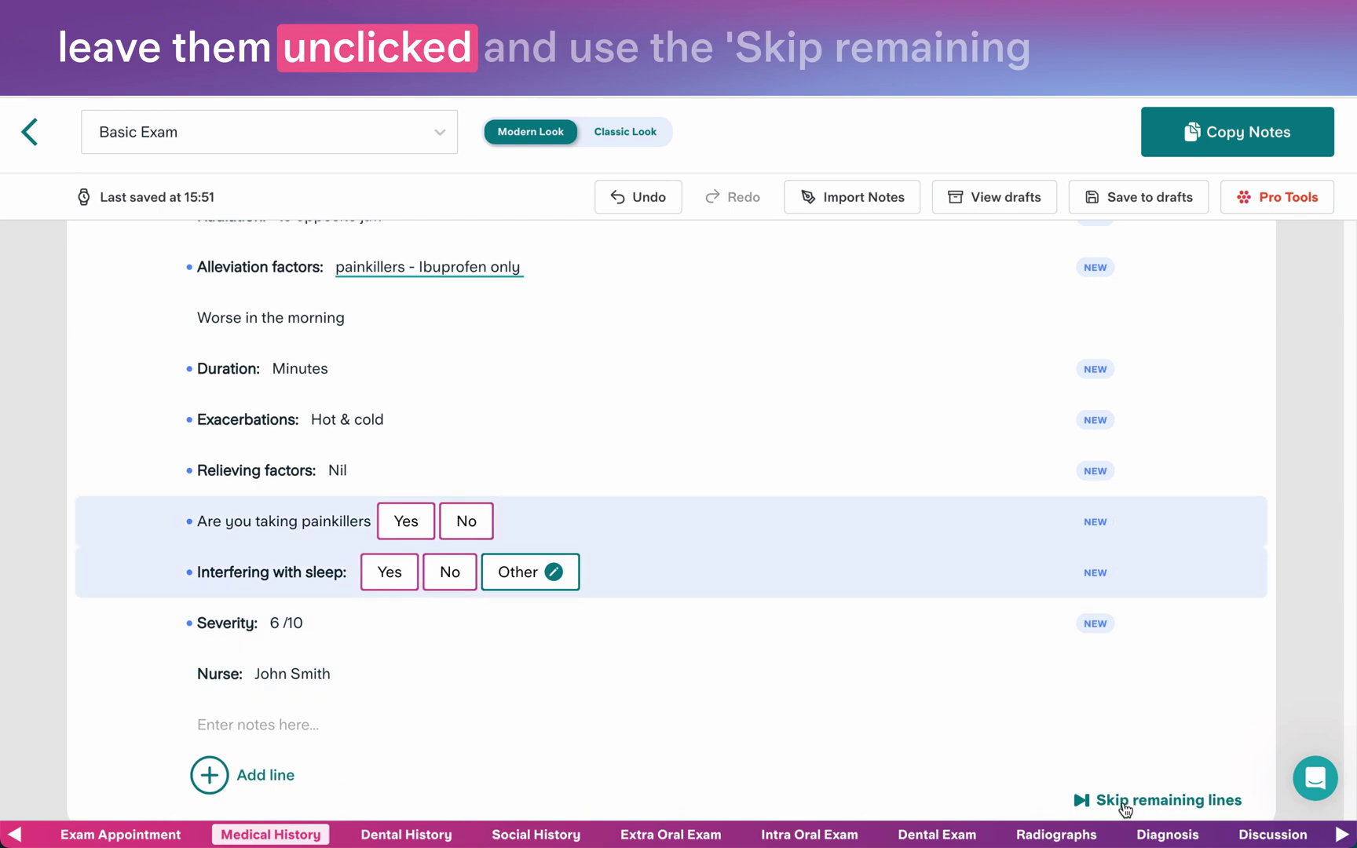
pyautogui.click(1123, 803)
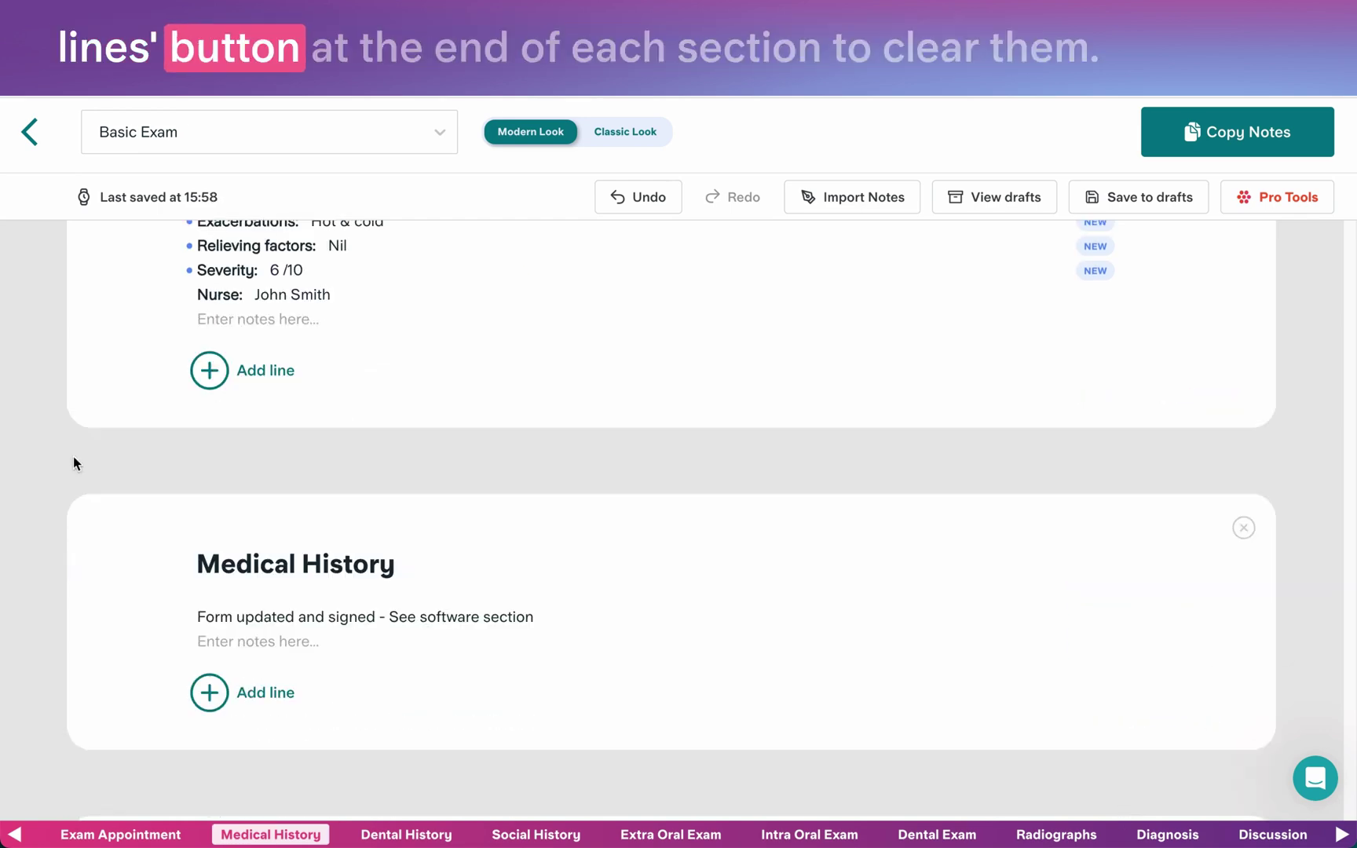
# Step: Complete Dental History: not anxious, brushing once daily with MTB, unsure of toothpaste fluoride content, interdental cleaning Nil, sugars High
pyautogui.scroll(-5, 73, 455)
pyautogui.click(463, 446)
pyautogui.click(347, 484)
pyautogui.click(696, 479)
pyautogui.click(770, 531)
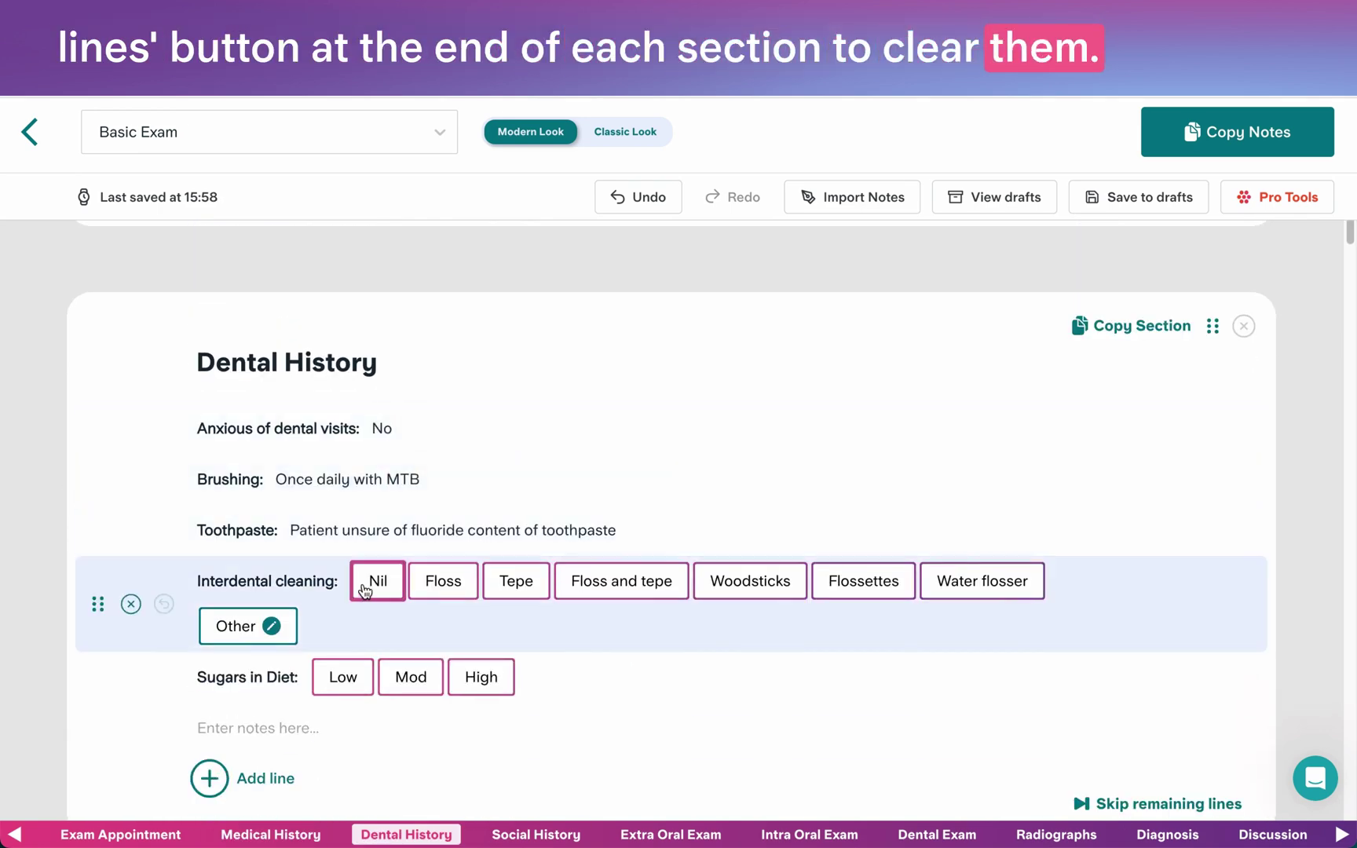
pyautogui.click(367, 585)
pyautogui.click(485, 627)
# Step: Complete Social History with an alcohol intake of >14 units per week and Daily smoker, including its linked smoking detail
pyautogui.click(766, 503)
pyautogui.click(487, 561)
pyautogui.click(516, 605)
# Step: Set the LN, MOM, SG, TMJ line in Extra Oral Exam and the soft tissues line in Intra Oral Exam to Nil
pyautogui.click(380, 729)
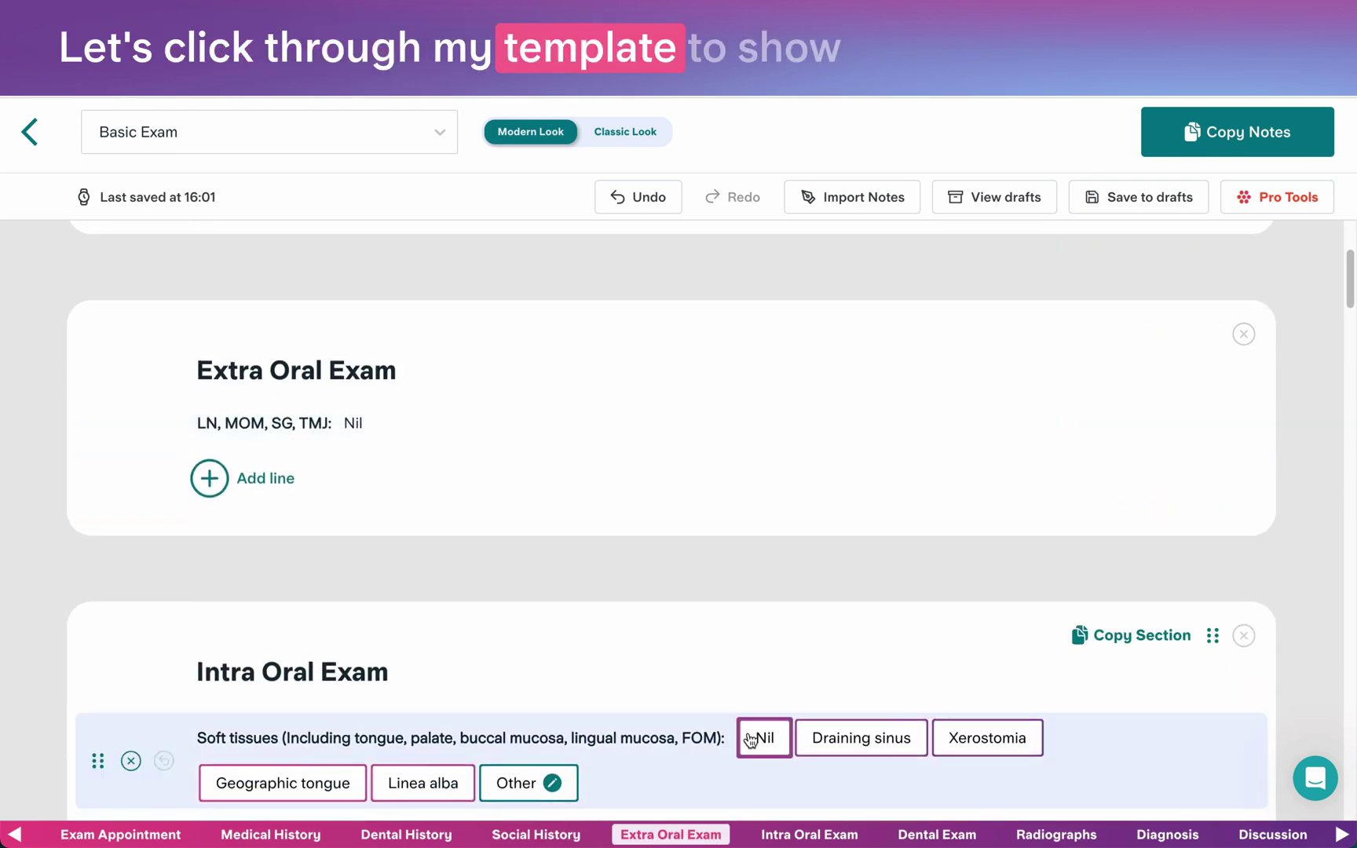
pyautogui.click(786, 764)
# Step: In Dental Exam, set the highest BPE score to 4, Oral Hygiene to Poor and the incisal relationship to Class I
pyautogui.click(691, 518)
pyautogui.click(484, 570)
pyautogui.click(554, 621)
# Step: Add teeth LRC and LRB to the Caries line of Dental Exam
pyautogui.click(387, 672)
pyautogui.click(497, 531)
pyautogui.click(567, 530)
pyautogui.click(1212, 700)
# Step: In Dental Exam, set leaking or defective restorations and TSL to Nil, Crowding to Mod, and add the first Special Tests option
pyautogui.click(467, 600)
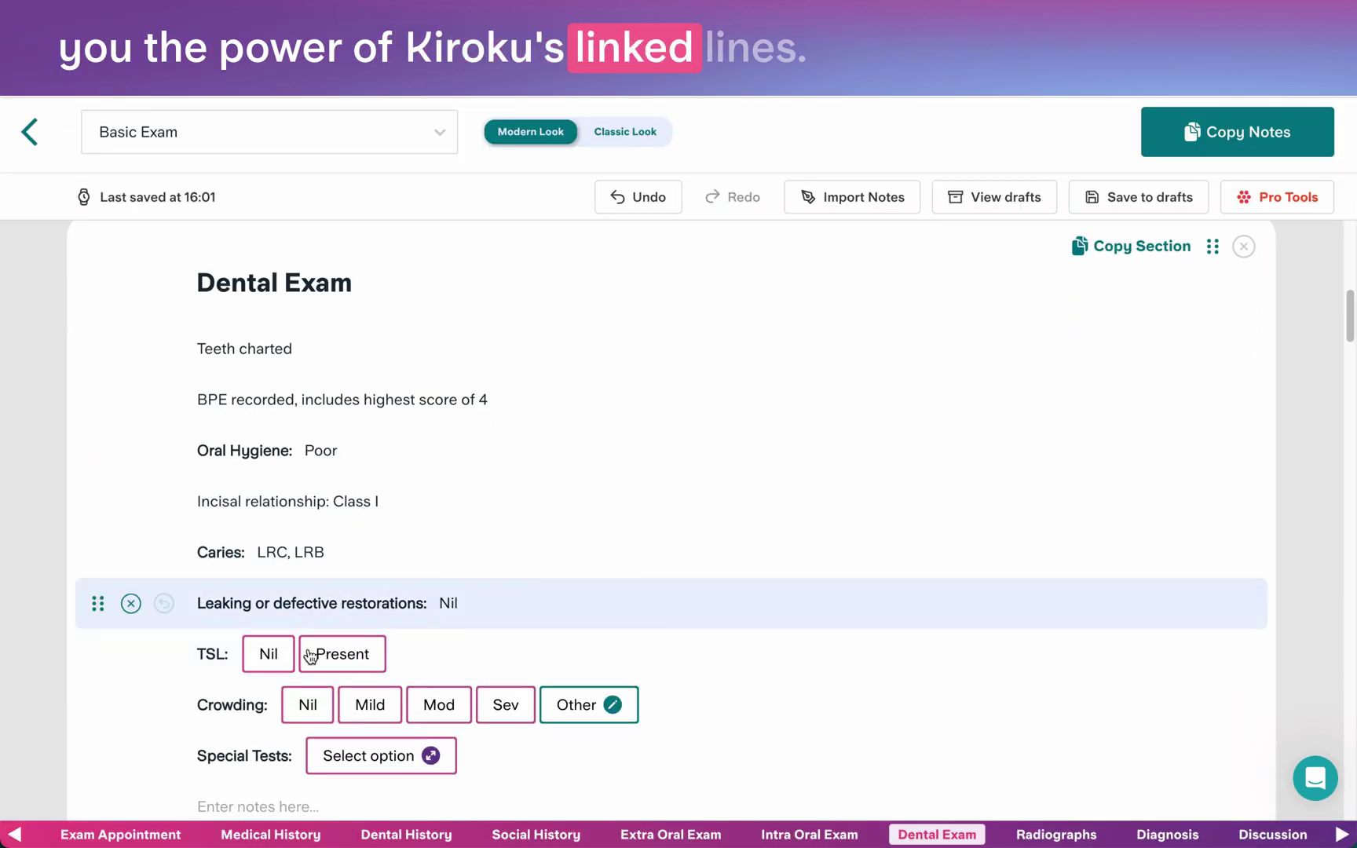
pyautogui.click(266, 651)
pyautogui.click(448, 704)
pyautogui.click(373, 742)
pyautogui.click(341, 471)
pyautogui.click(678, 569)
# Step: In Radiographs, set BWs to Not indicated today and PAs to None indicated
pyautogui.click(333, 476)
pyautogui.click(312, 527)
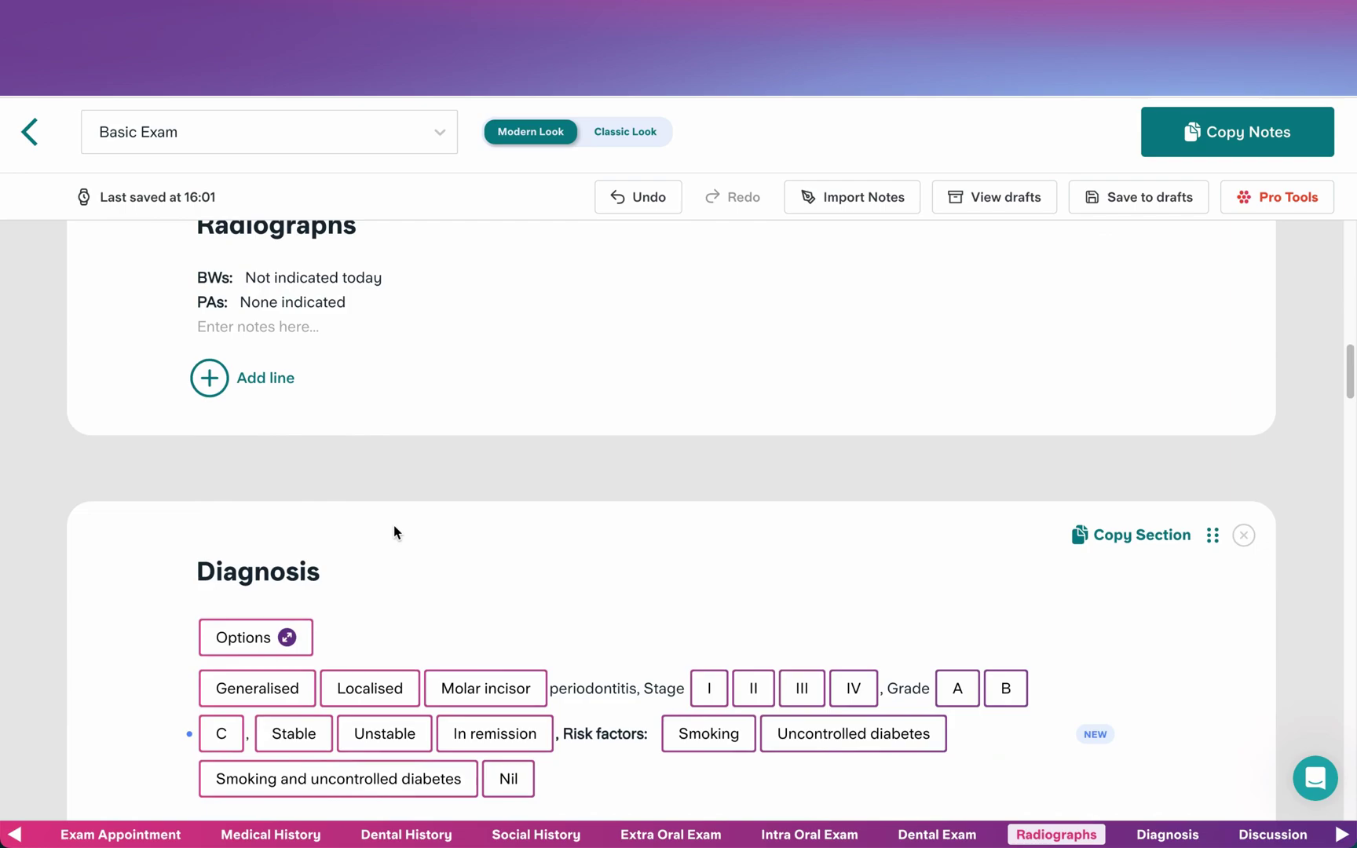
# Step: Add Irreversible pulpitis as the diagnosis in the Diagnosis section
pyautogui.click(399, 571)
pyautogui.click(740, 430)
pyautogui.click(678, 610)
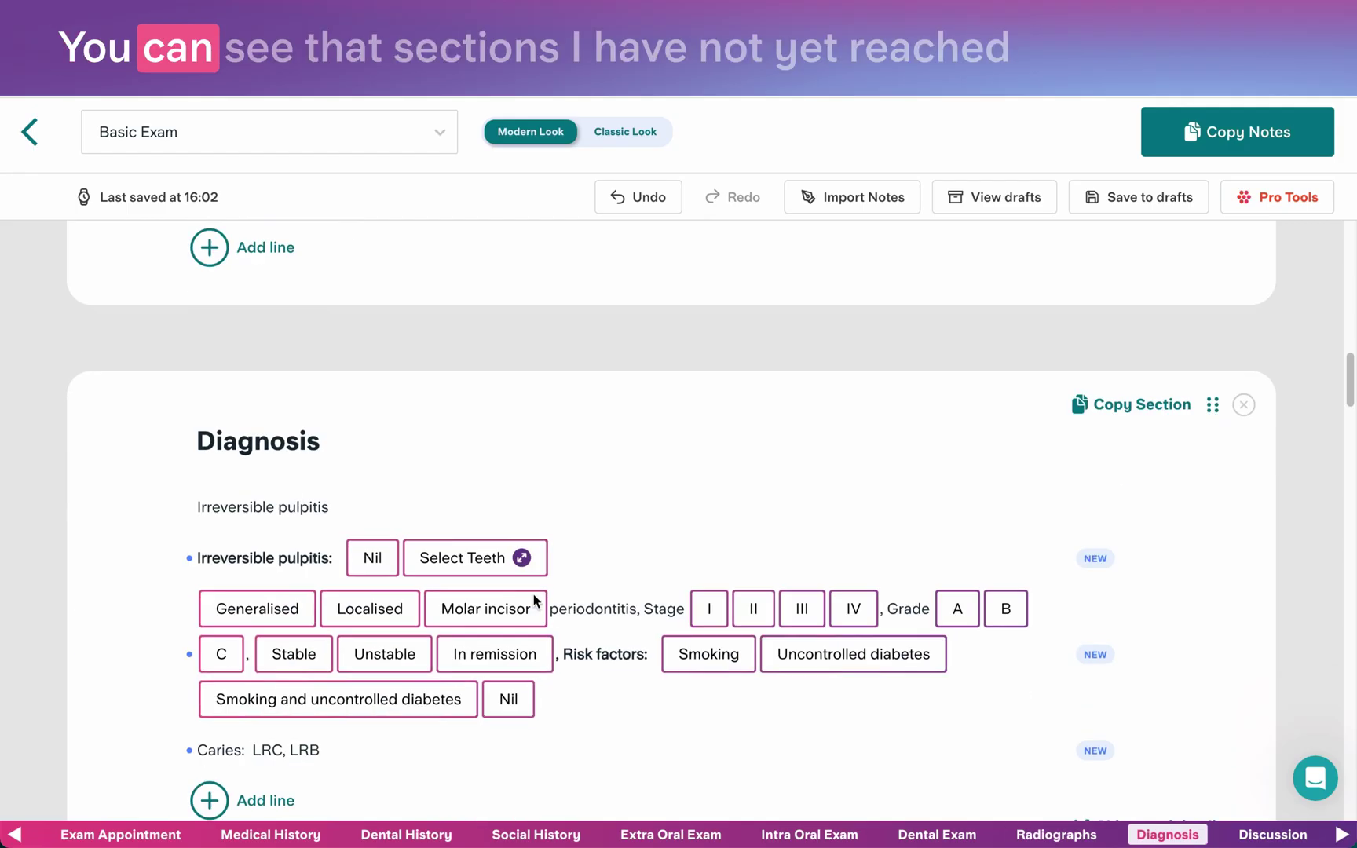
# Step: Assign teeth LRC and LRB to the Irreversible pulpitis line of the Diagnosis section
pyautogui.click(476, 558)
pyautogui.click(500, 533)
pyautogui.click(568, 532)
pyautogui.click(1209, 700)
# Step: Set the periodontitis diagnosis to Generalised, Stage III, Grade B and Stable, with Smoking as the risk factor
pyautogui.click(302, 605)
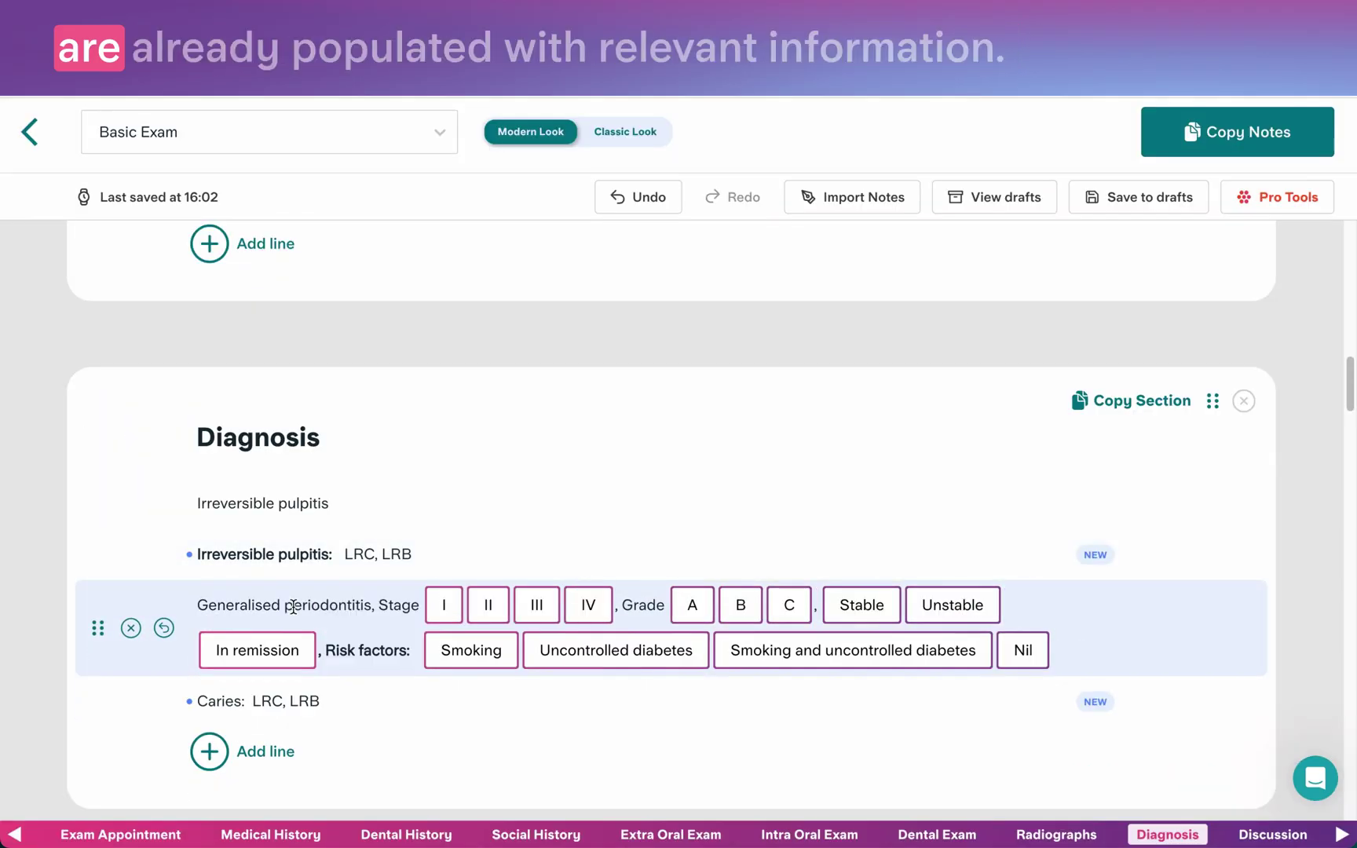
pyautogui.click(531, 605)
pyautogui.click(573, 605)
pyautogui.click(579, 606)
pyautogui.click(723, 609)
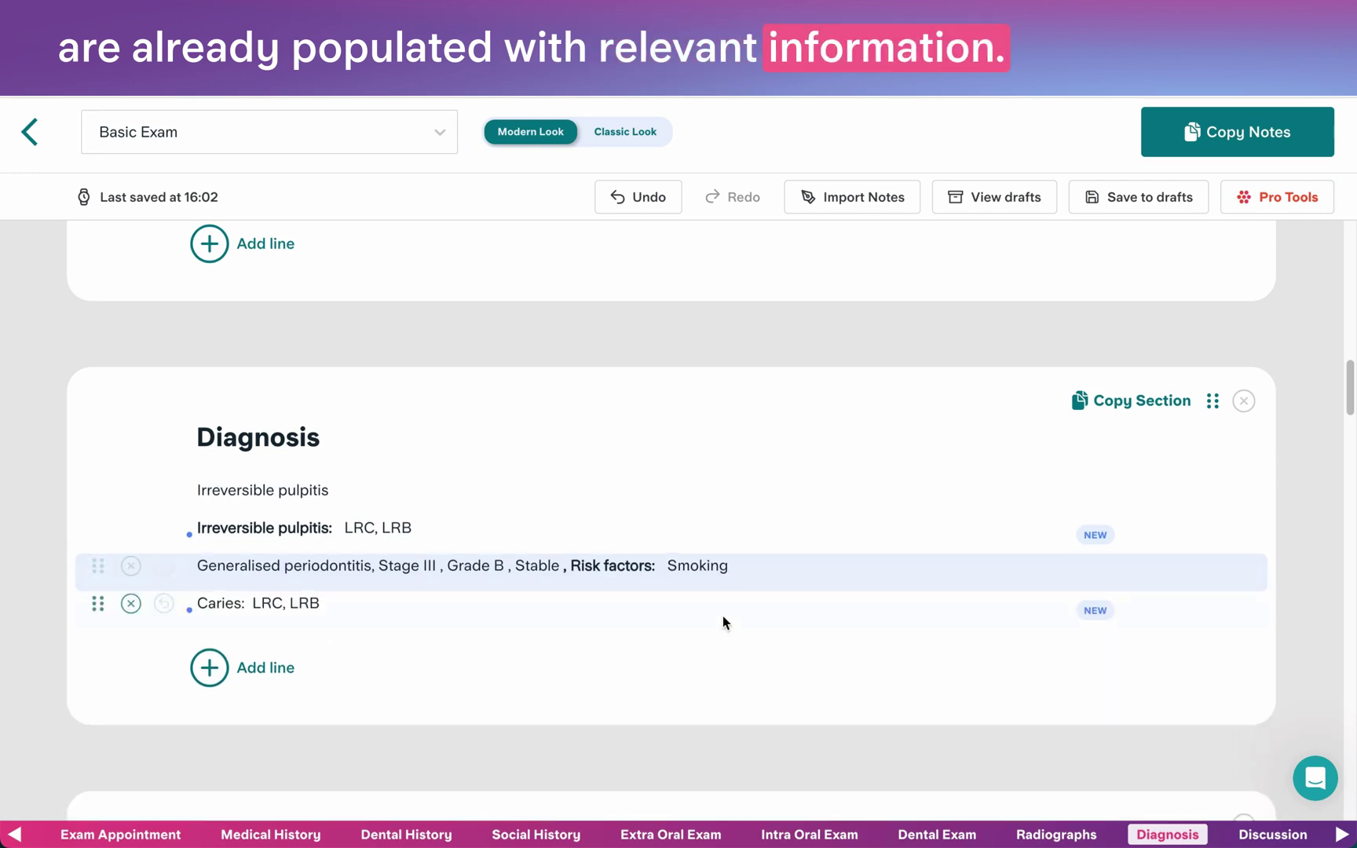
# Step: In Discussion, advise the patient to start using Interdental brushes and set Colours to Orange and Red
pyautogui.scroll(-5, 460, 616)
pyautogui.click(475, 599)
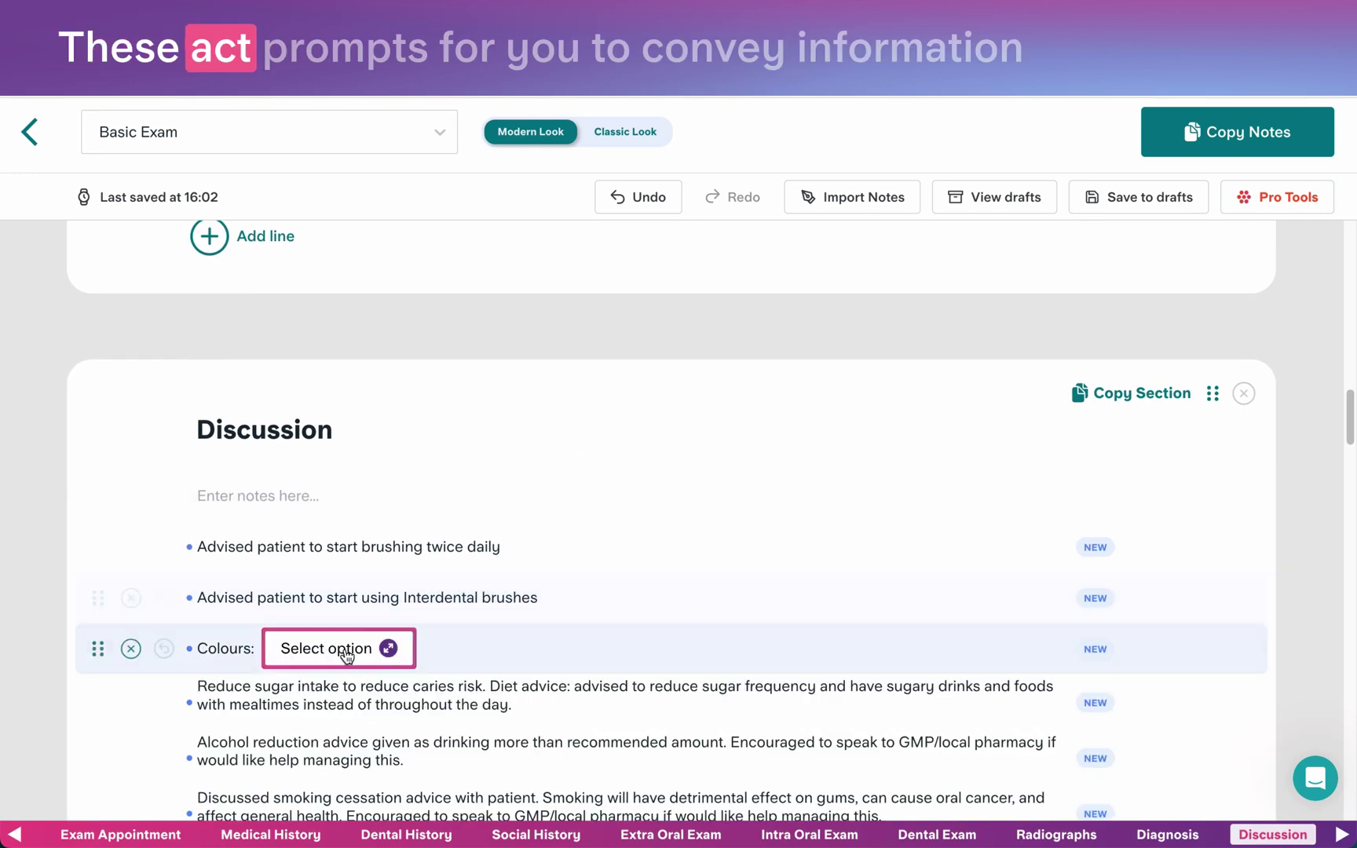
pyautogui.click(346, 649)
pyautogui.click(439, 470)
pyautogui.click(549, 470)
pyautogui.click(679, 567)
# Step: Complete the gum disease advice in Discussion as moderate, generalised (affecting >30% of teeth), progressing at a moderate rate and currently stable
pyautogui.scroll(-5, 597, 576)
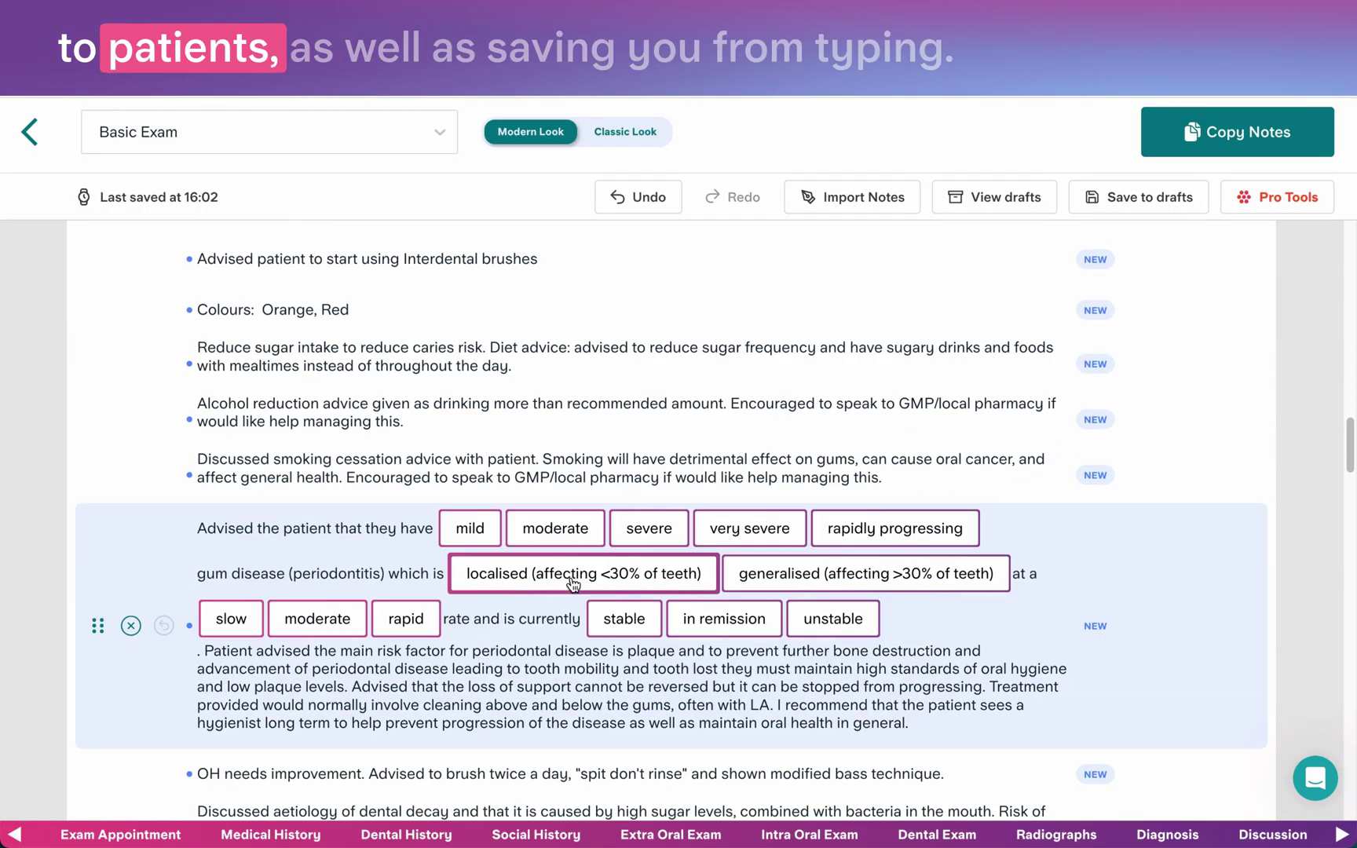
pyautogui.click(580, 526)
pyautogui.click(428, 578)
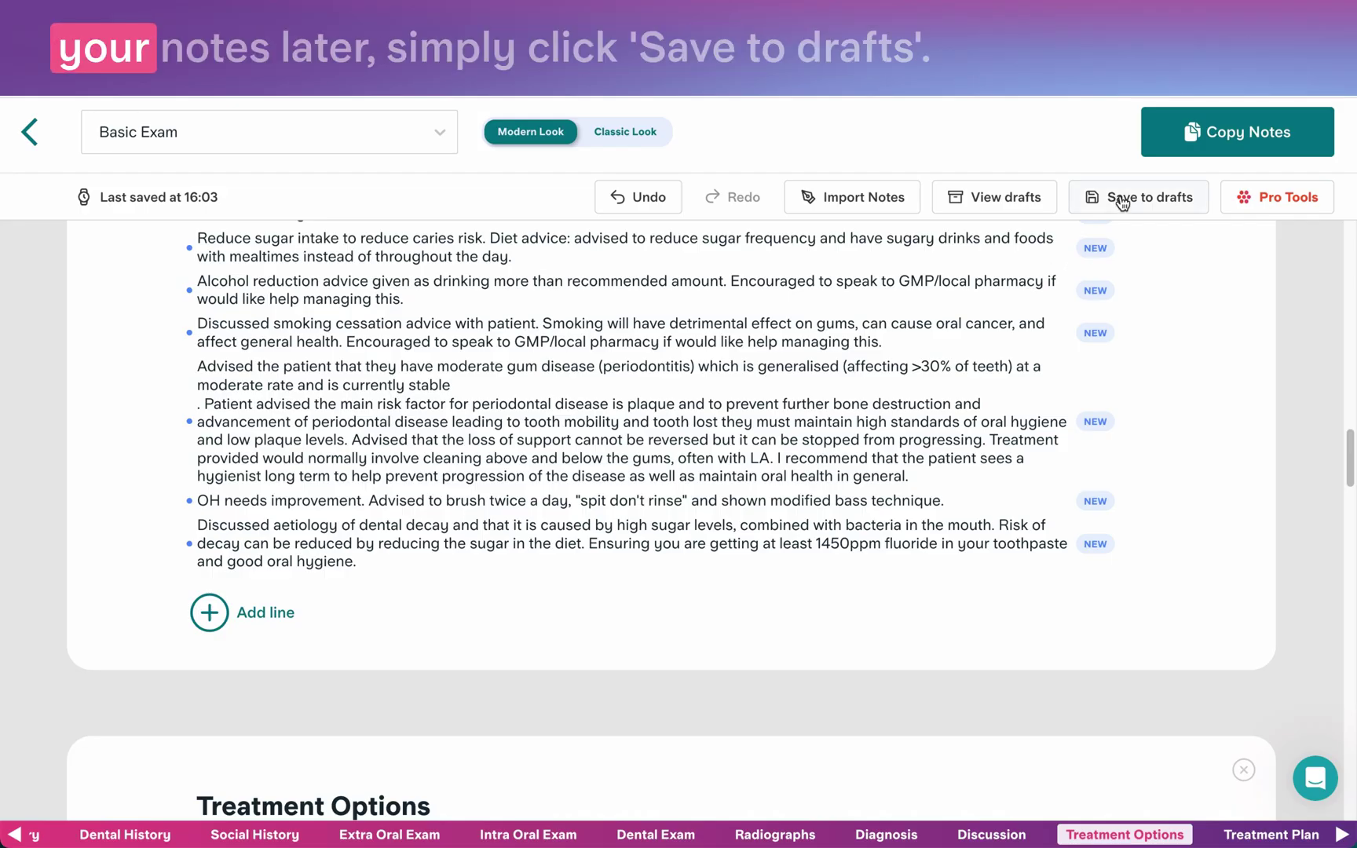
# Step: Save the note to drafts under the patient's initials as Waiting, with "treatment options" as what it is waiting on
pyautogui.click(1123, 198)
pyautogui.click(539, 422)
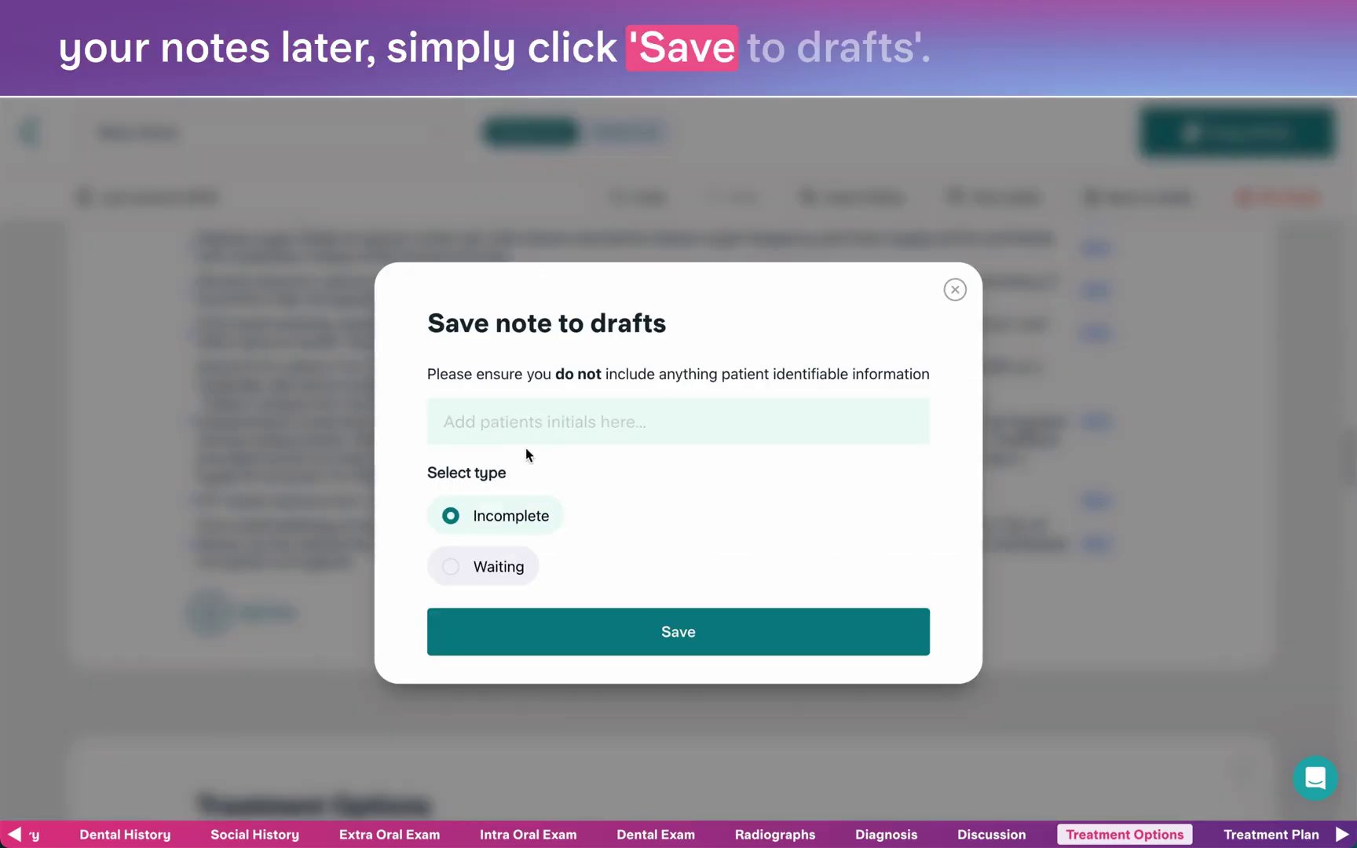
pyautogui.write('HD')
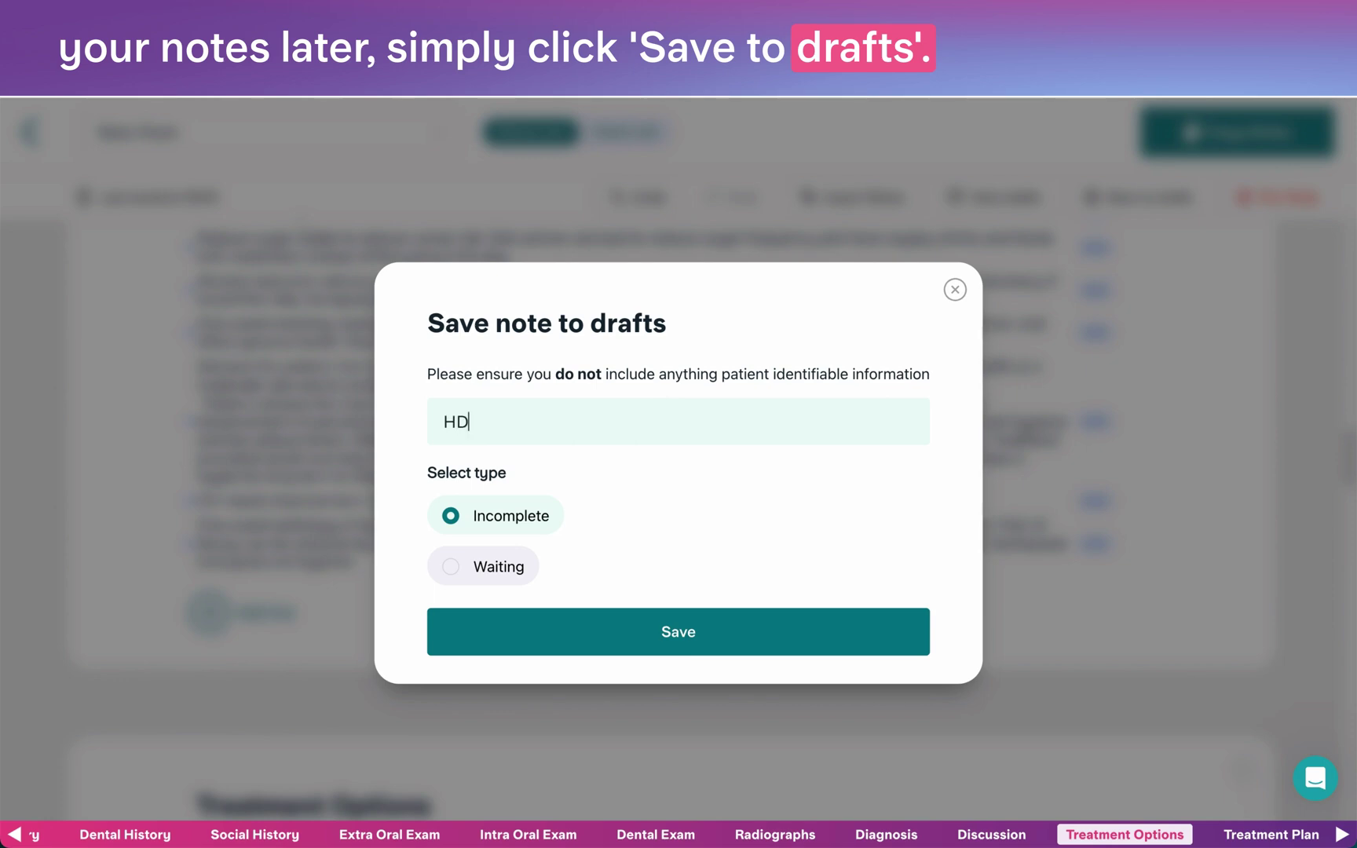
pyautogui.click(516, 581)
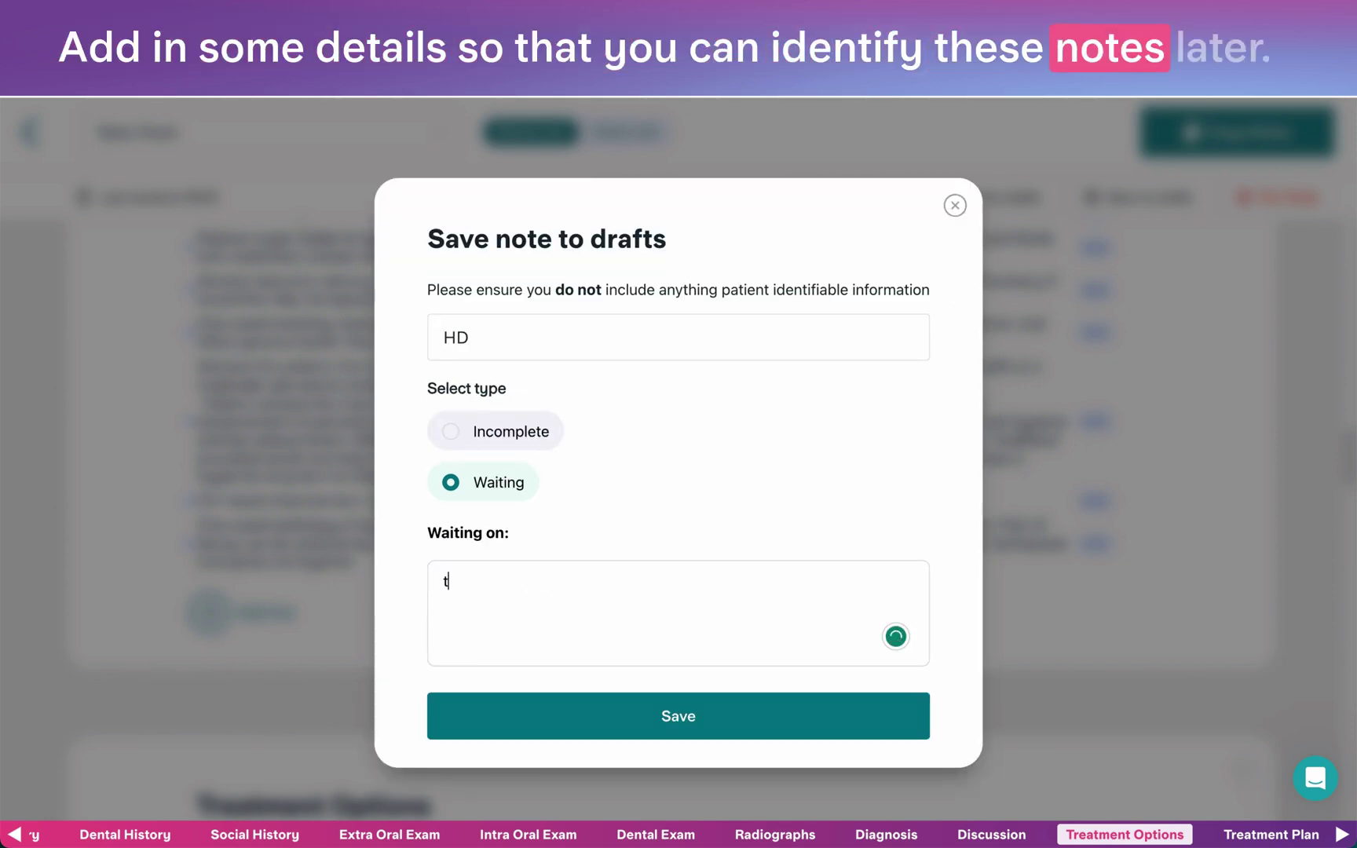
pyautogui.write('treatment options')
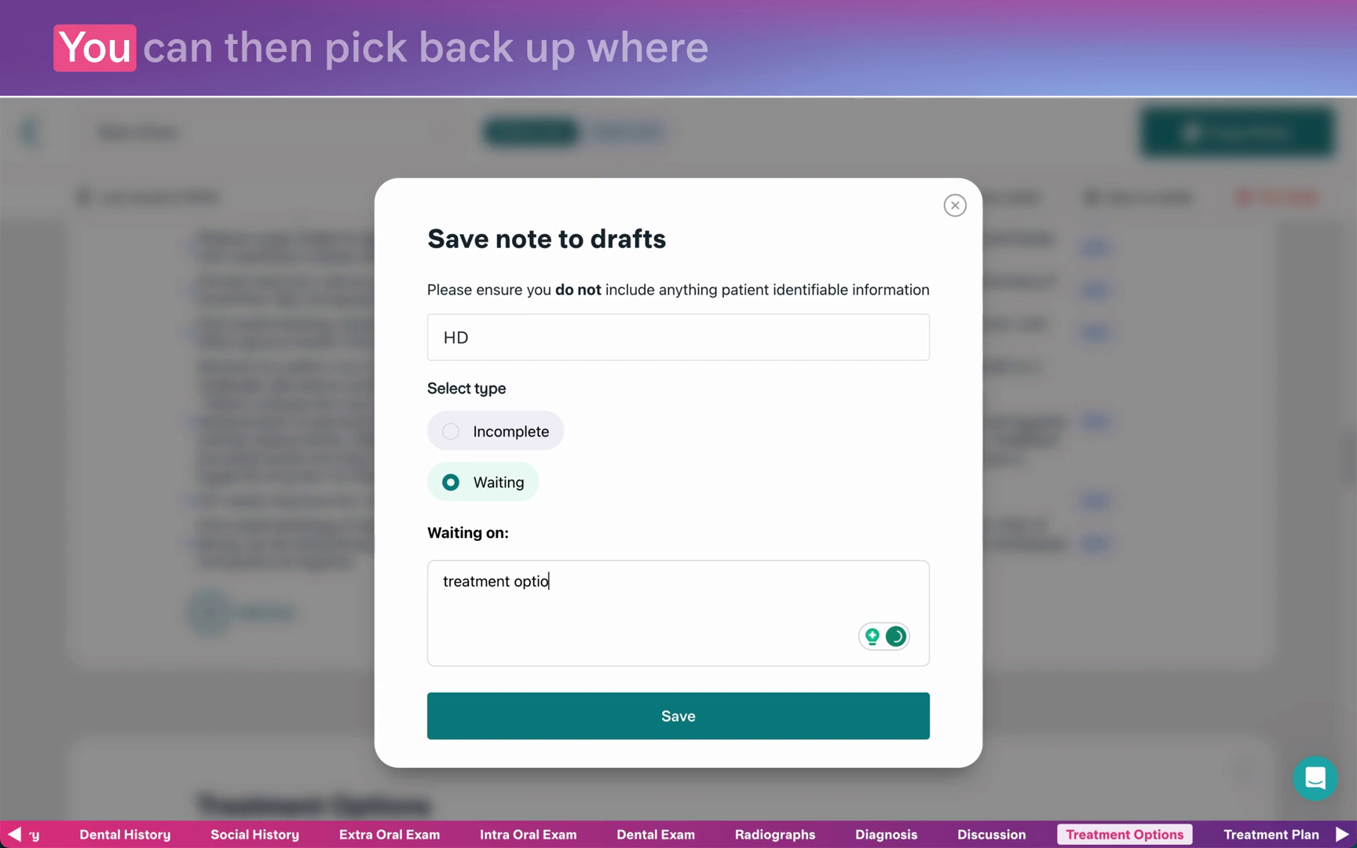
pyautogui.click(651, 716)
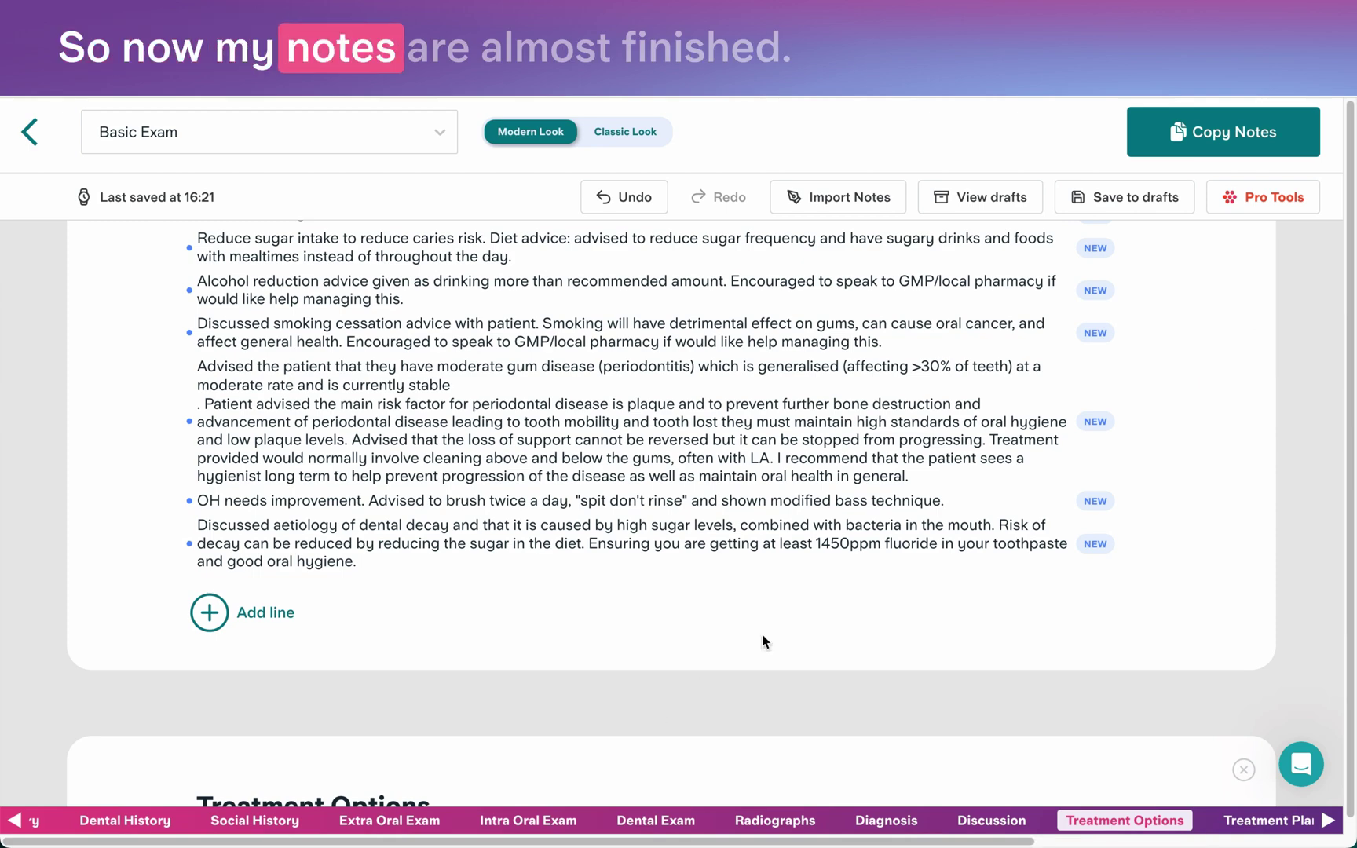
# Step: Copy the finished notes to the clipboard and copy the Discussion section separately
pyautogui.click(1209, 139)
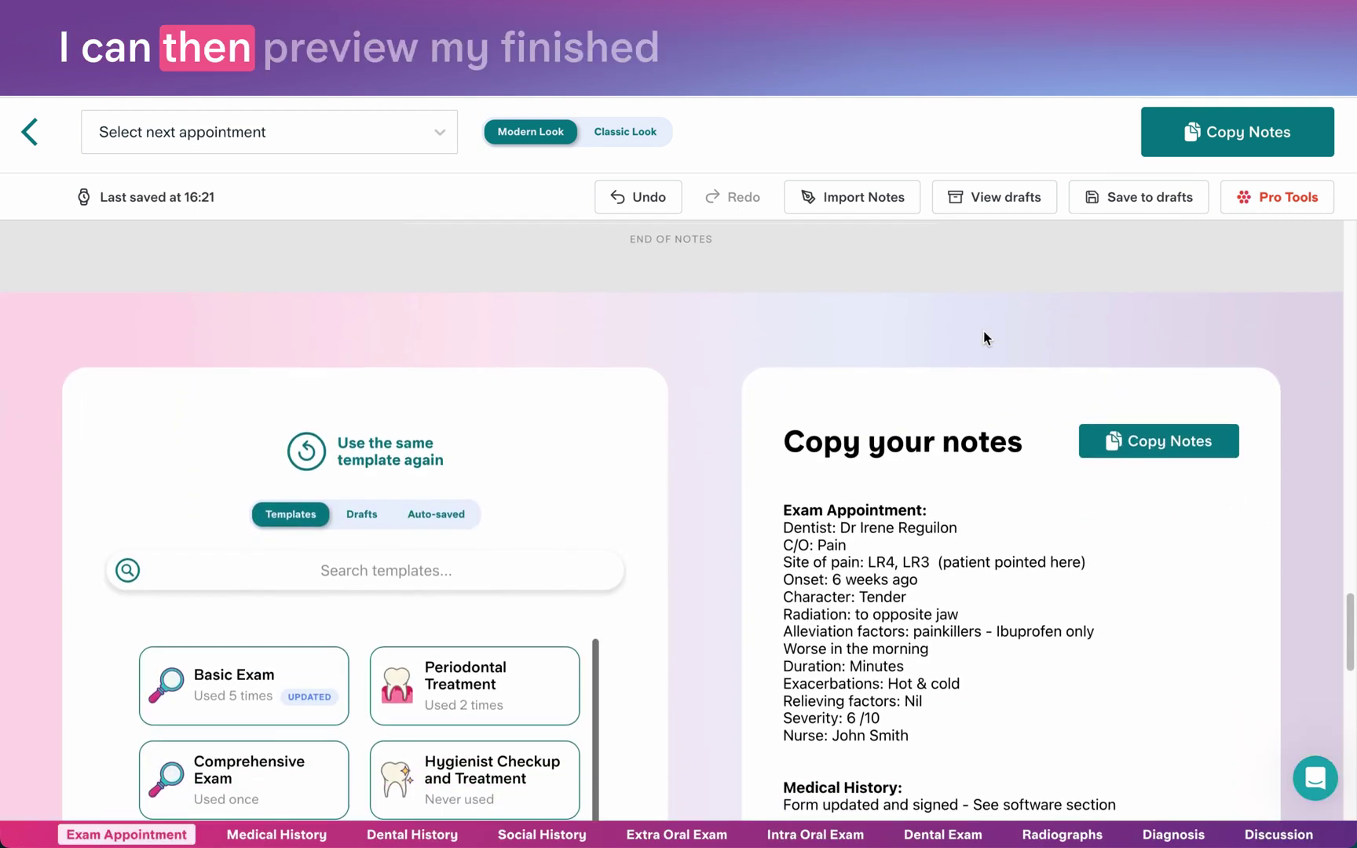
pyautogui.scroll(-2, 984, 337)
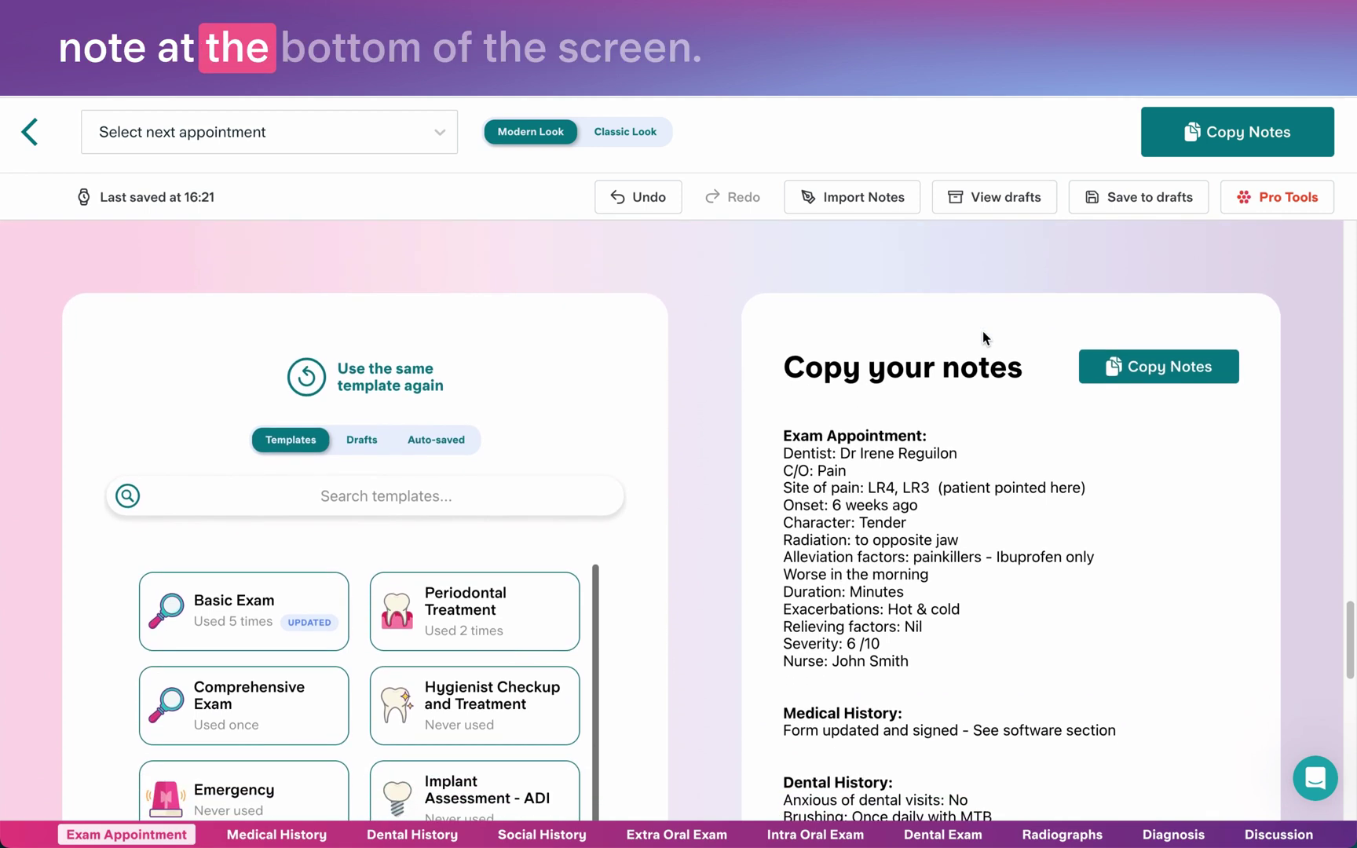
pyautogui.scroll(-1, 984, 336)
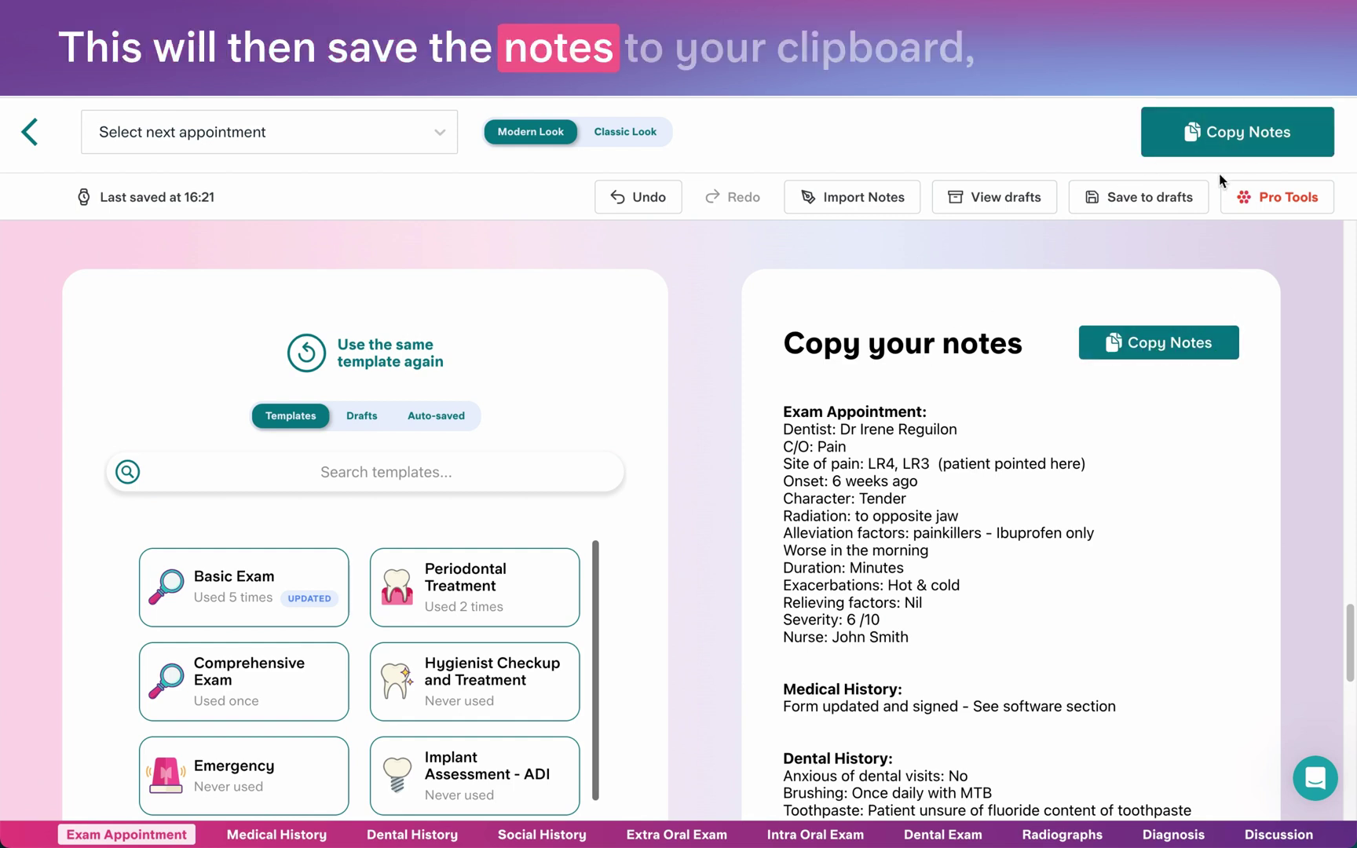
pyautogui.click(1188, 347)
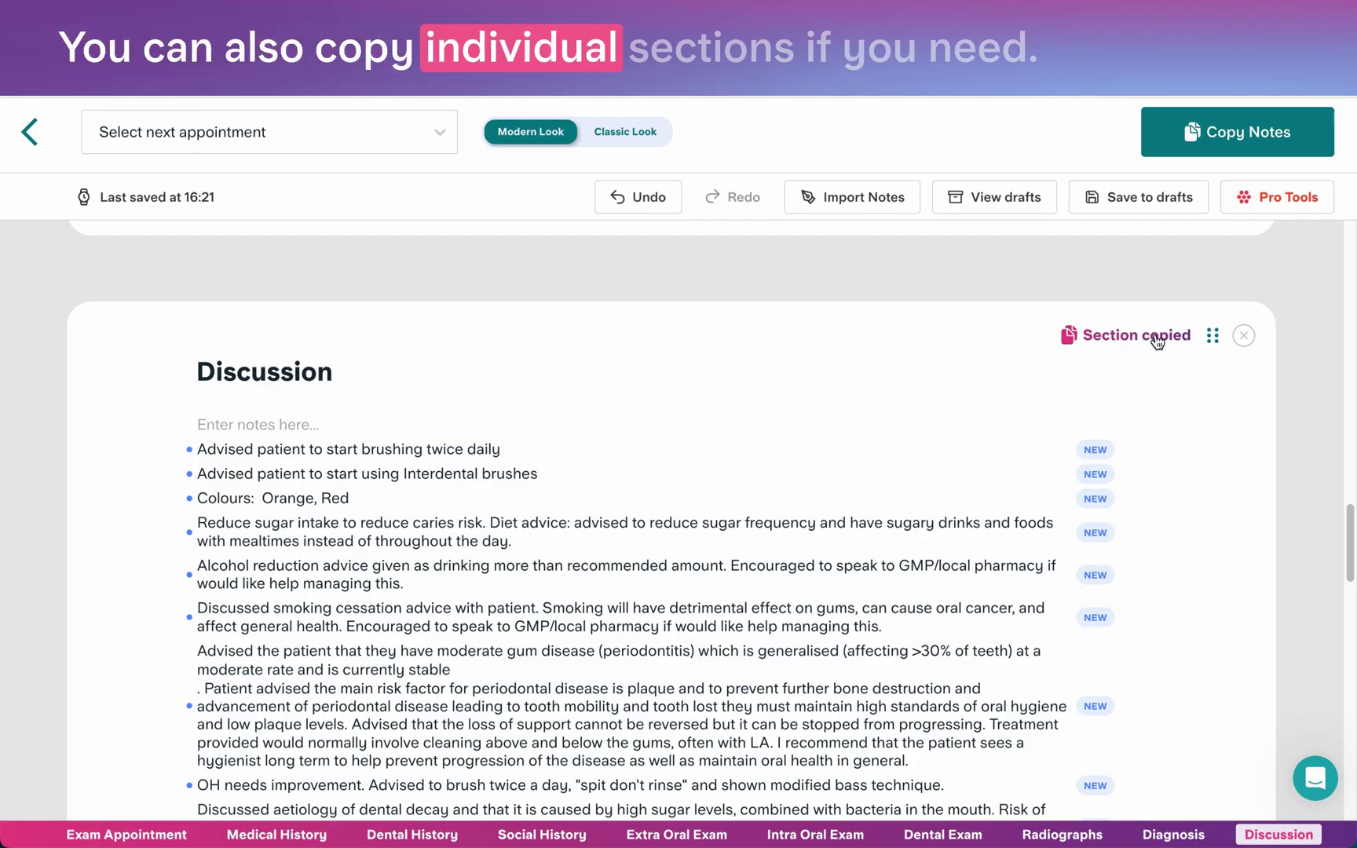
# Step: Look through the templates available for starting the next appointment
pyautogui.scroll(-10, 922, 474)
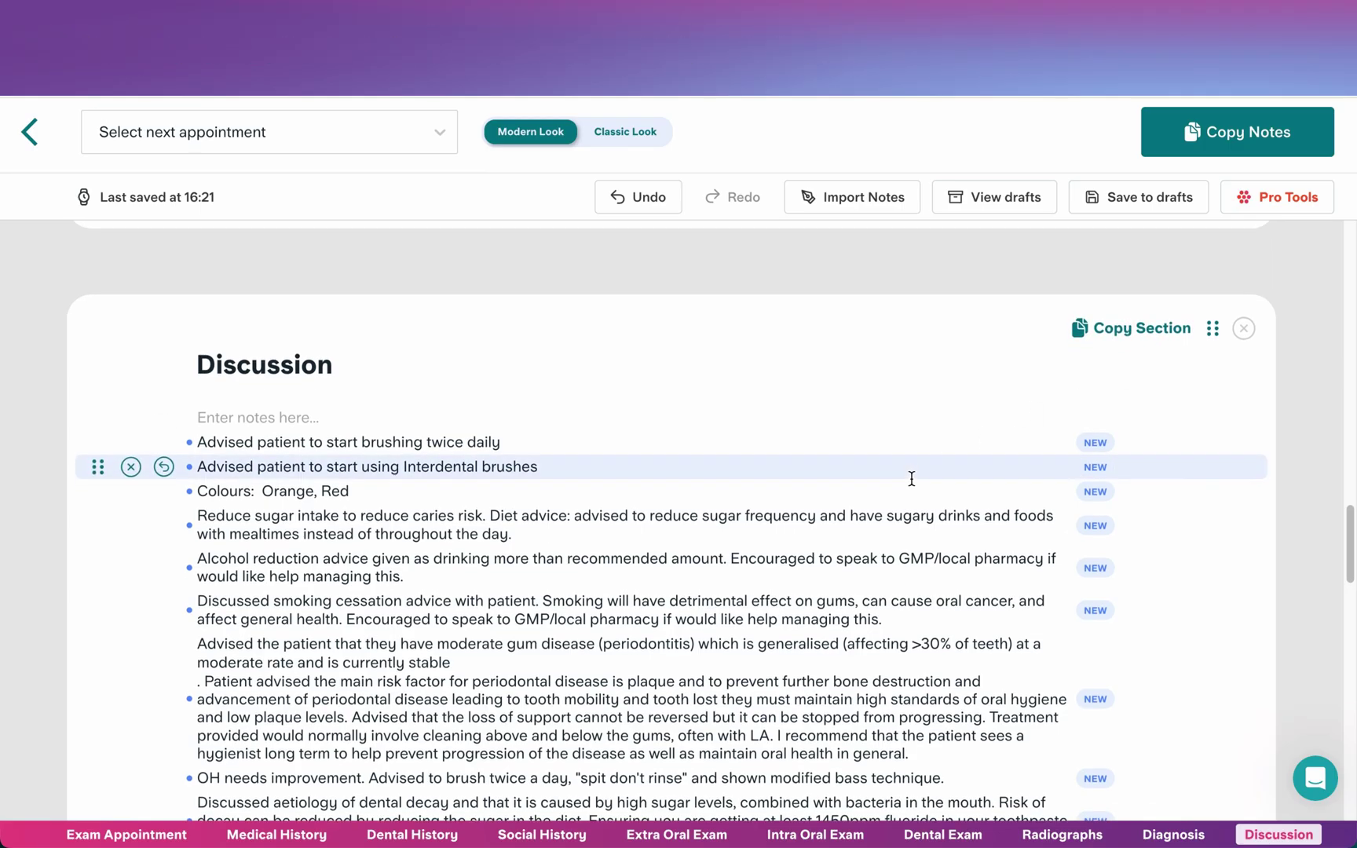
pyautogui.scroll(-3, 914, 484)
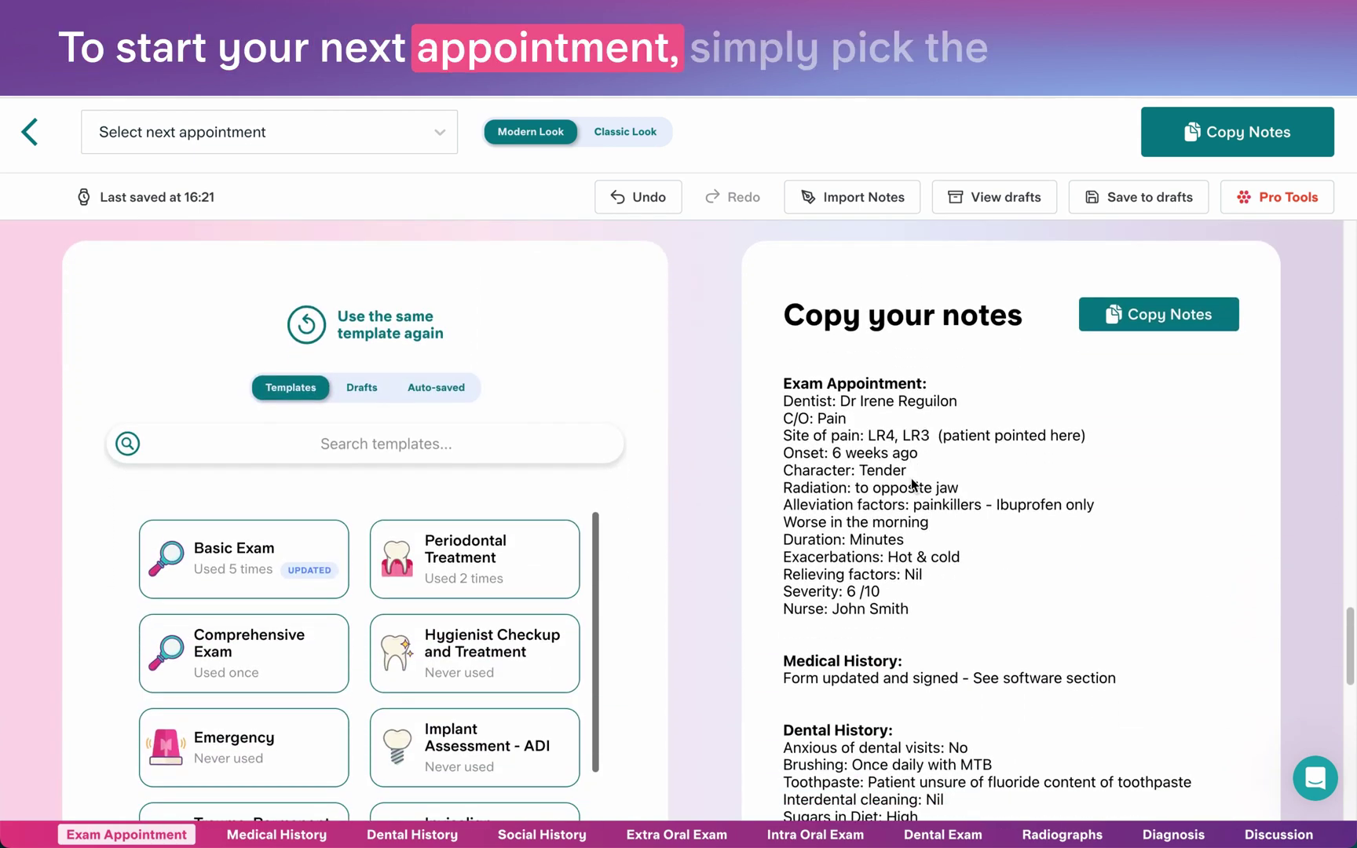
pyautogui.click(362, 137)
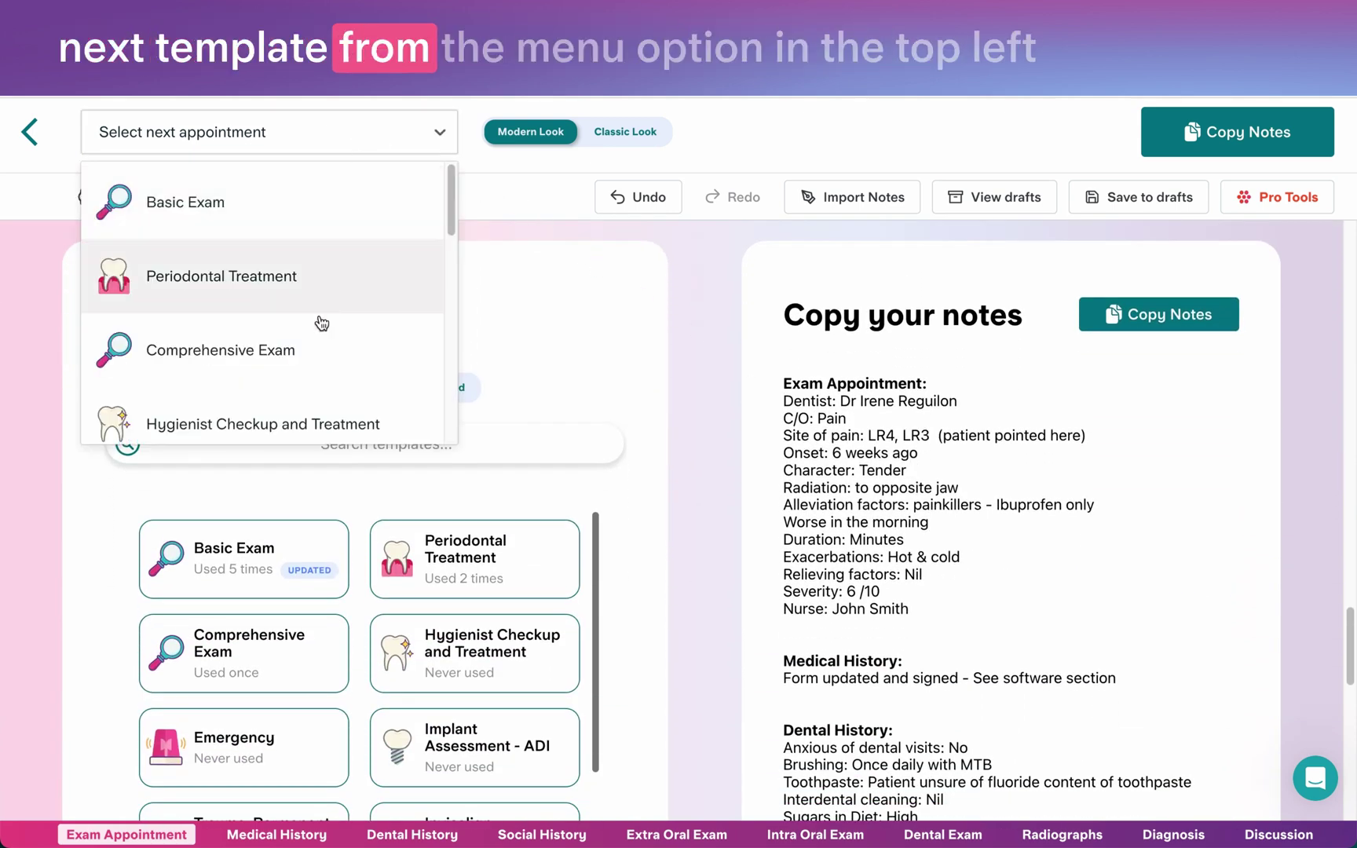
pyautogui.click(704, 344)
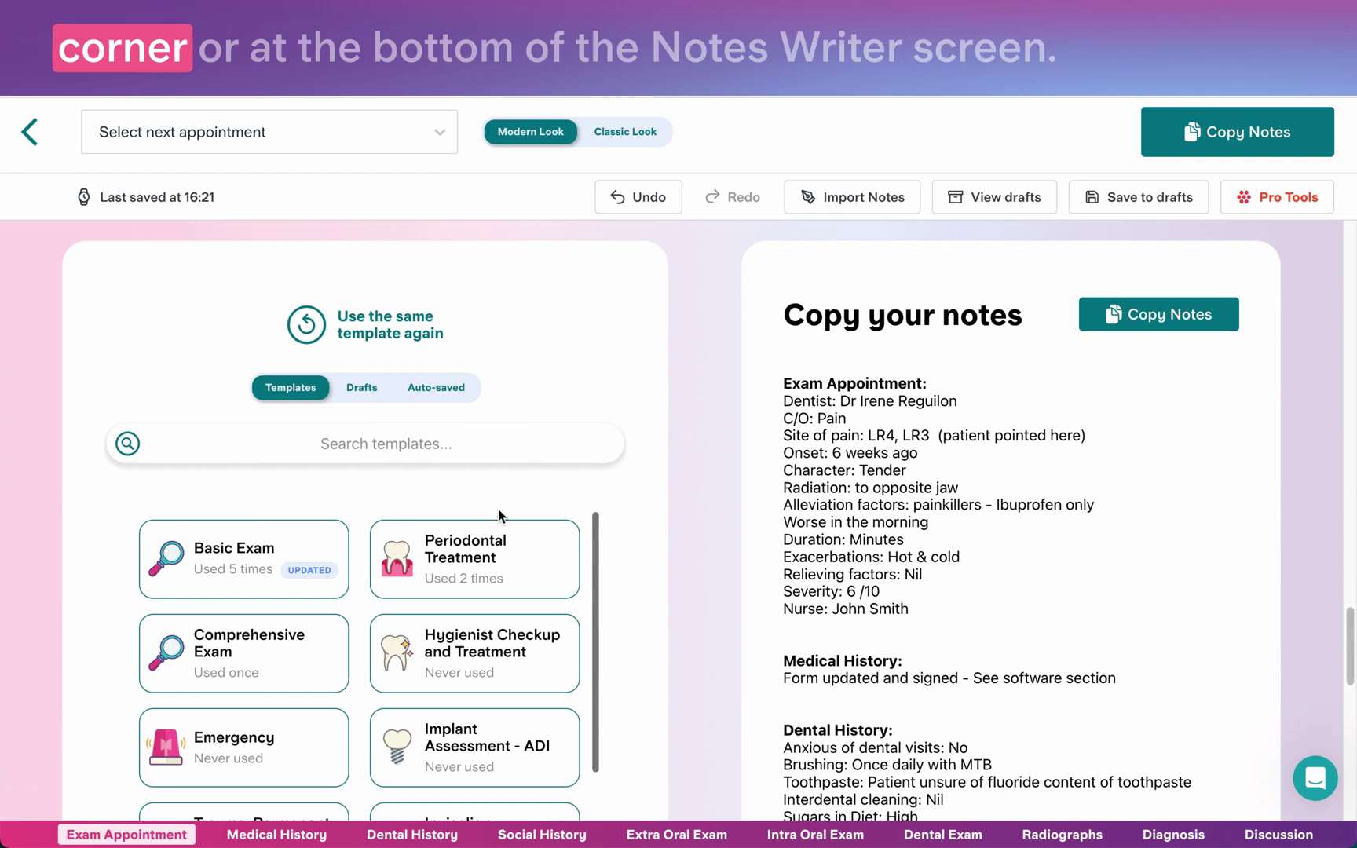
pyautogui.scroll(-2, 424, 581)
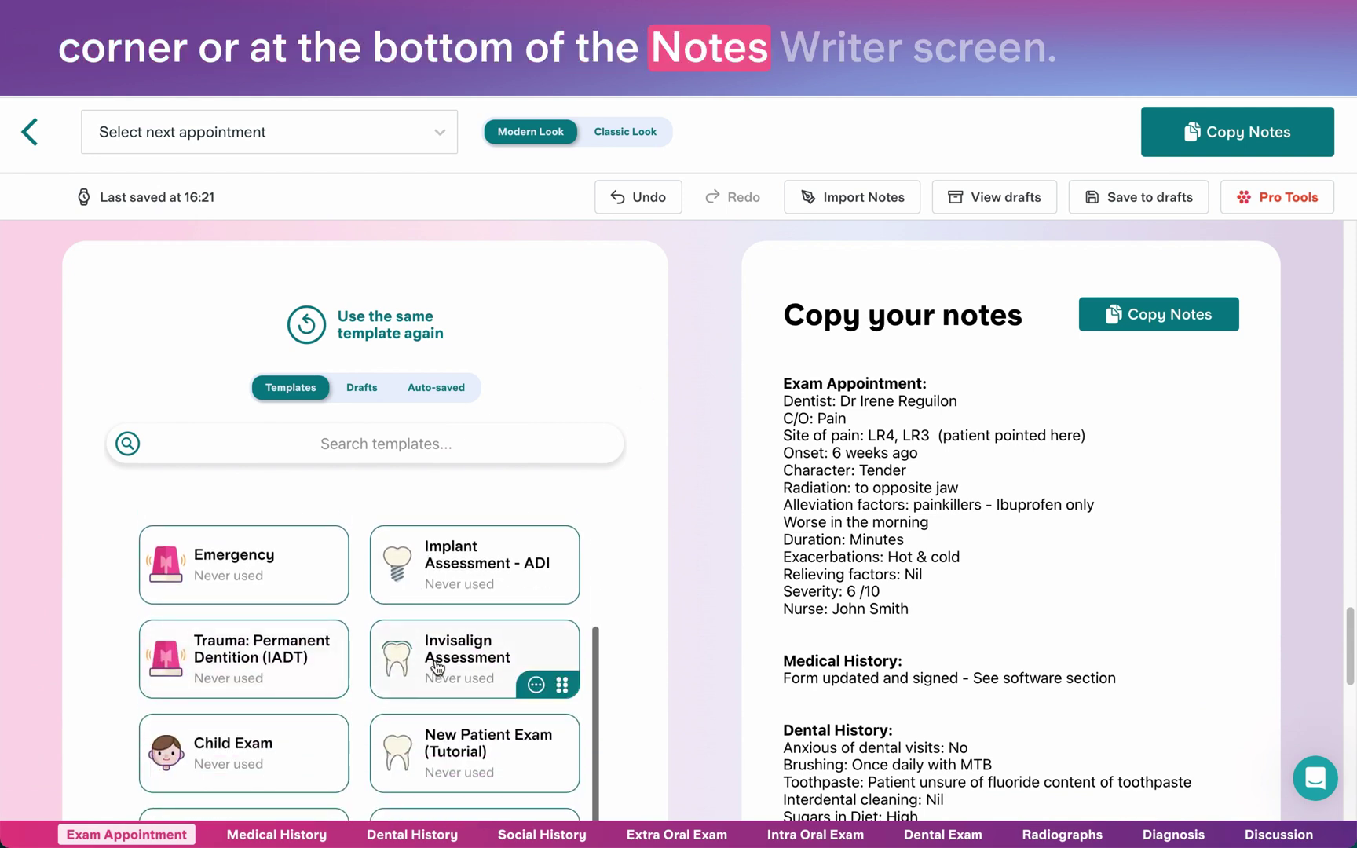